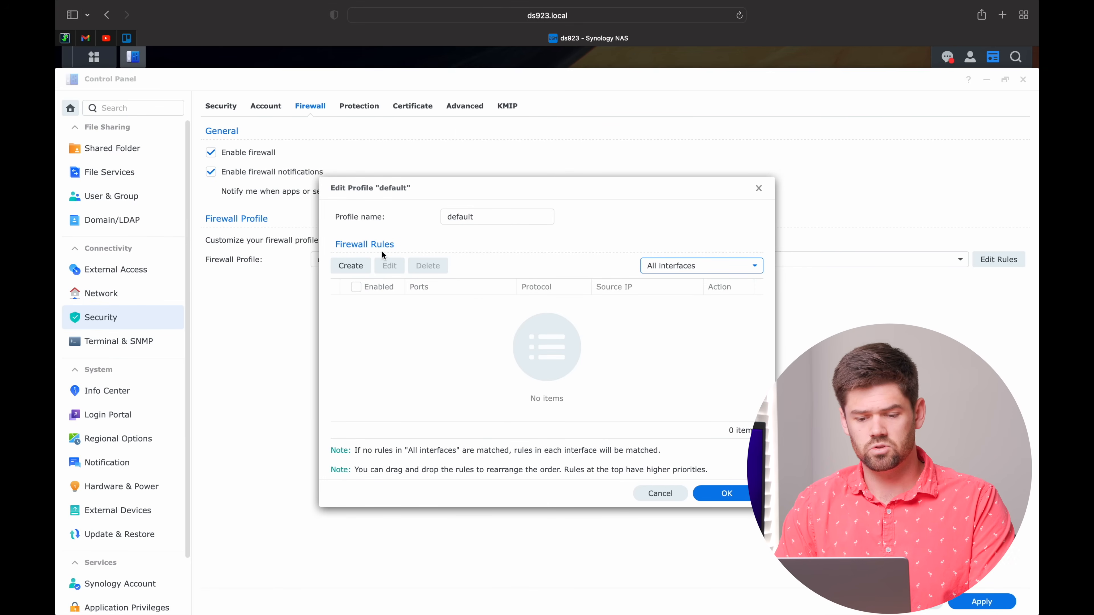
Create a firewall rule in the default profile with a specific source subnet, entering 10.0.0.0 as its IP address
left_click(366, 263)
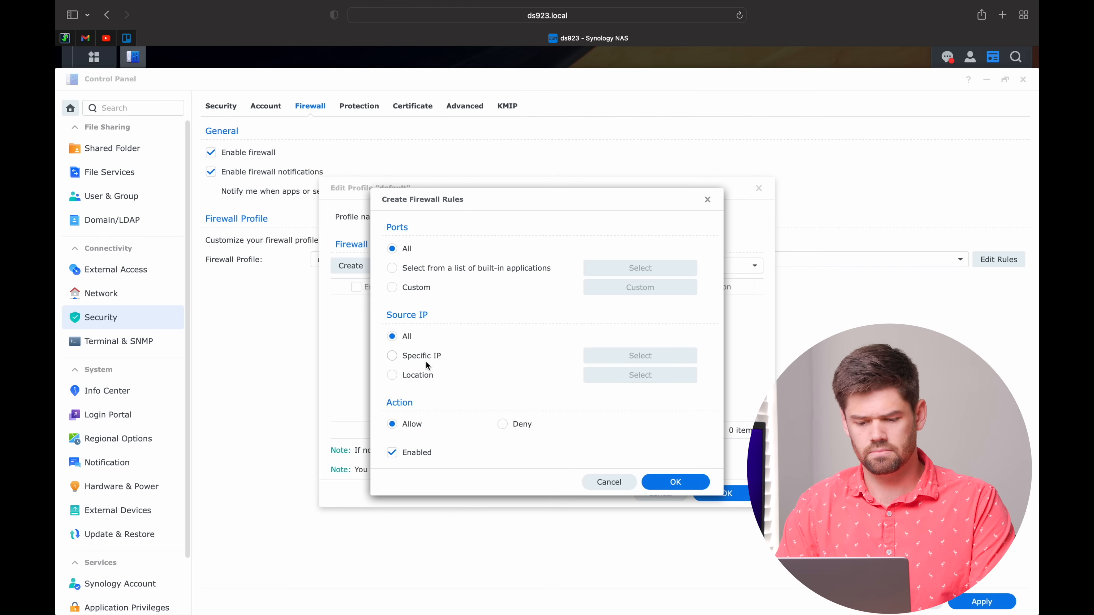
left_click(432, 356)
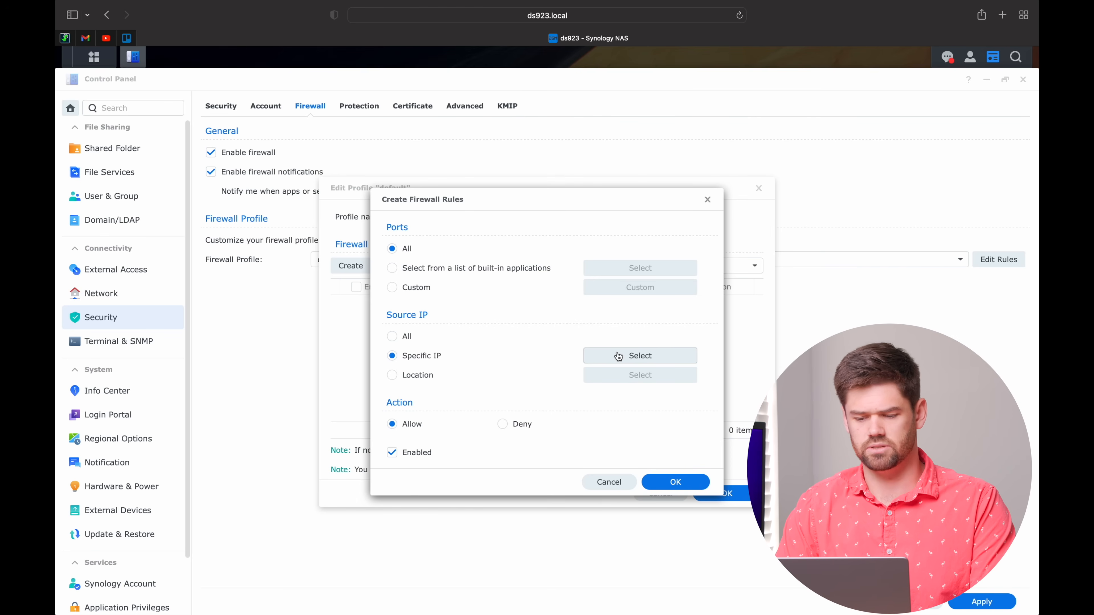
left_click(618, 355)
left_click(576, 283)
left_click(583, 301)
type("10.0")
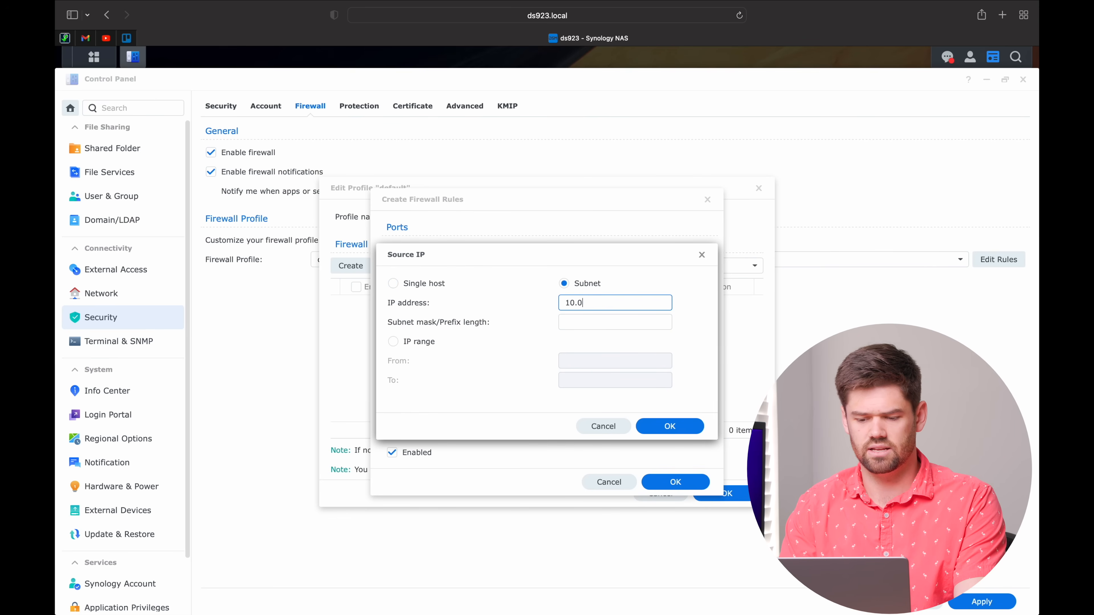
type(".0.0")
Set the source subnet mask to 255.0.0.0 and save the rule as Allow for all ports
left_click(602, 325)
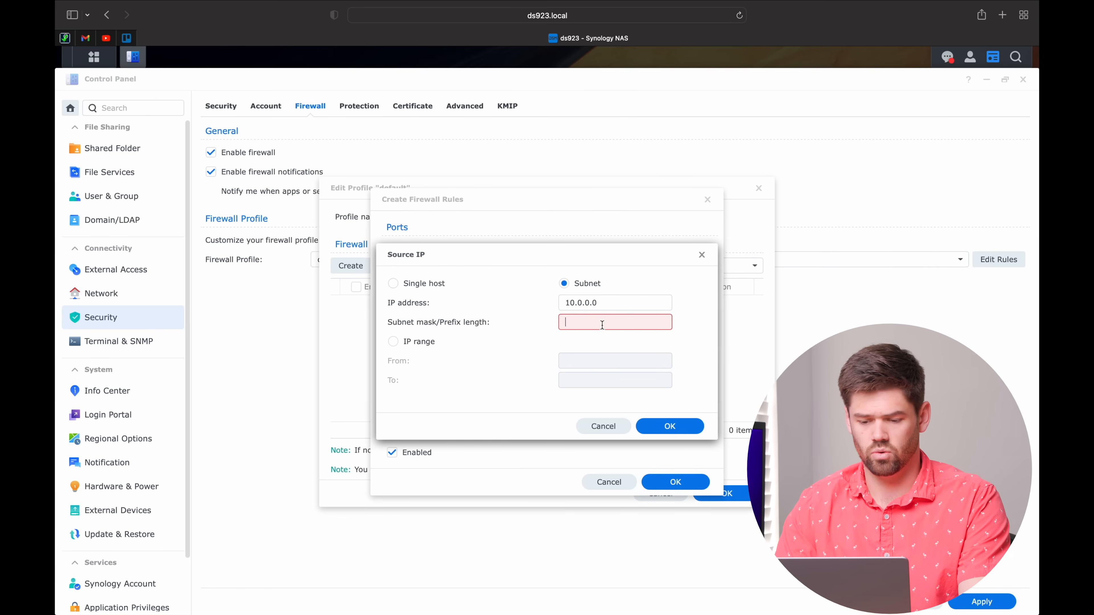
type("255")
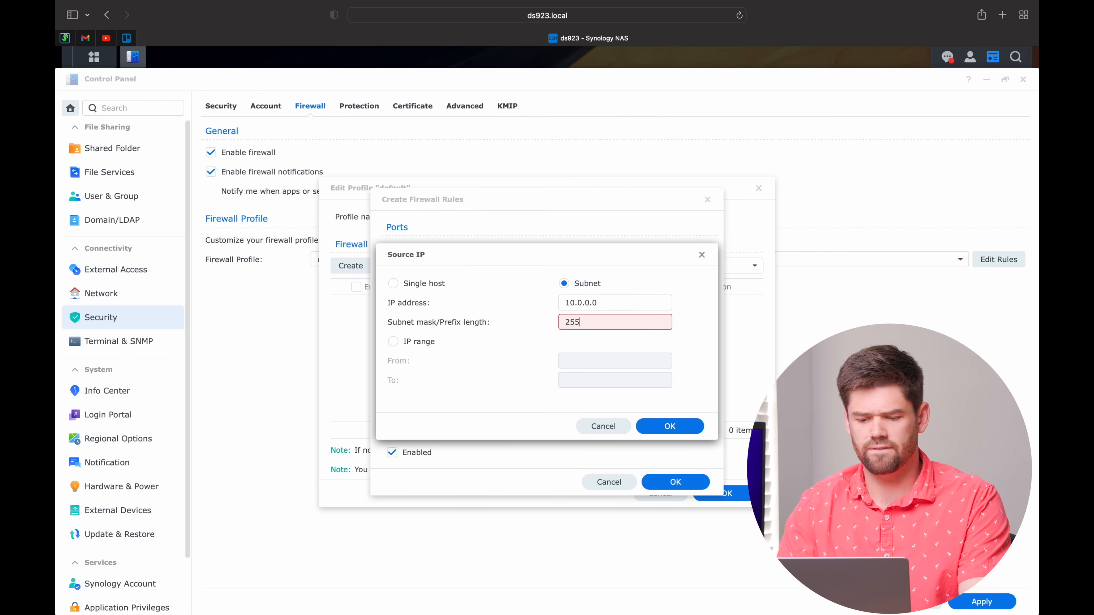
type(".0.0.0")
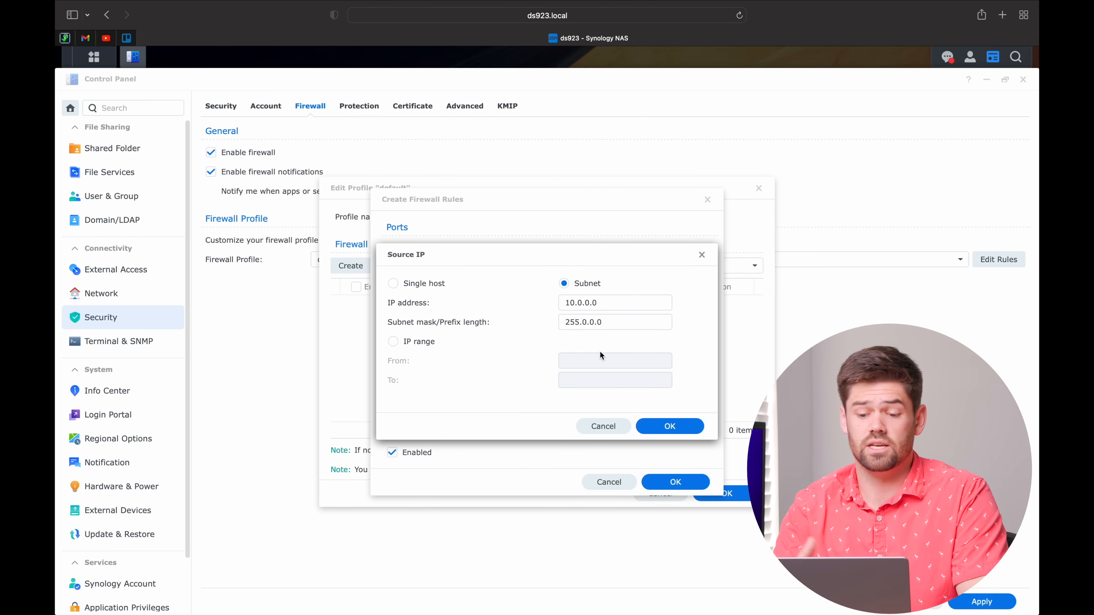
mouse_move(581, 323)
left_mouse_down()
mouse_move(651, 324)
mouse_move(573, 321)
left_mouse_up()
left_click(650, 323)
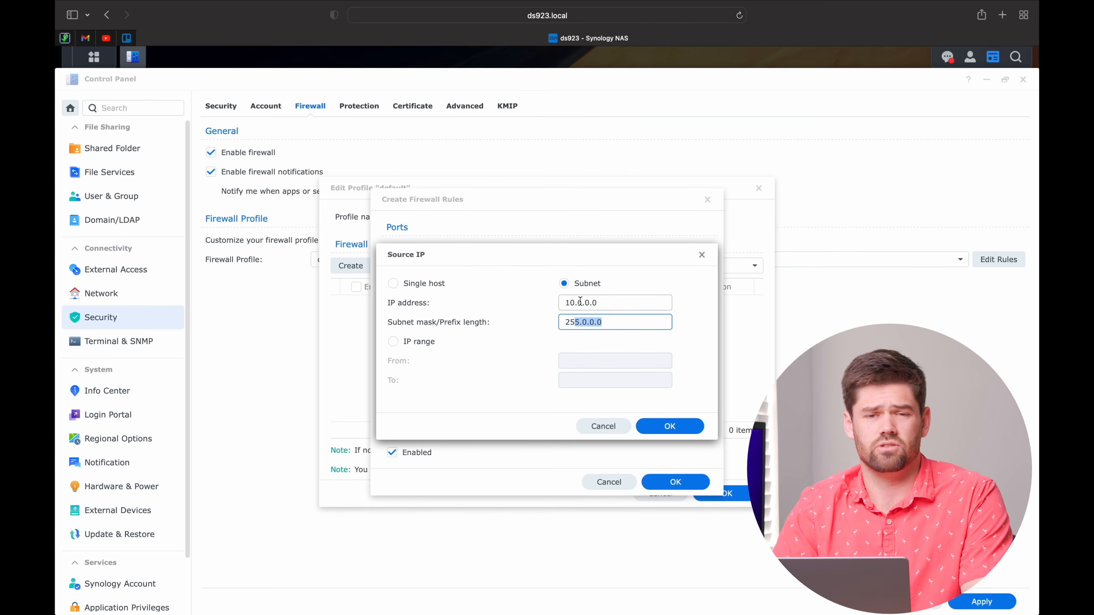
left_click_drag(575, 301, 616, 302)
left_click(616, 302)
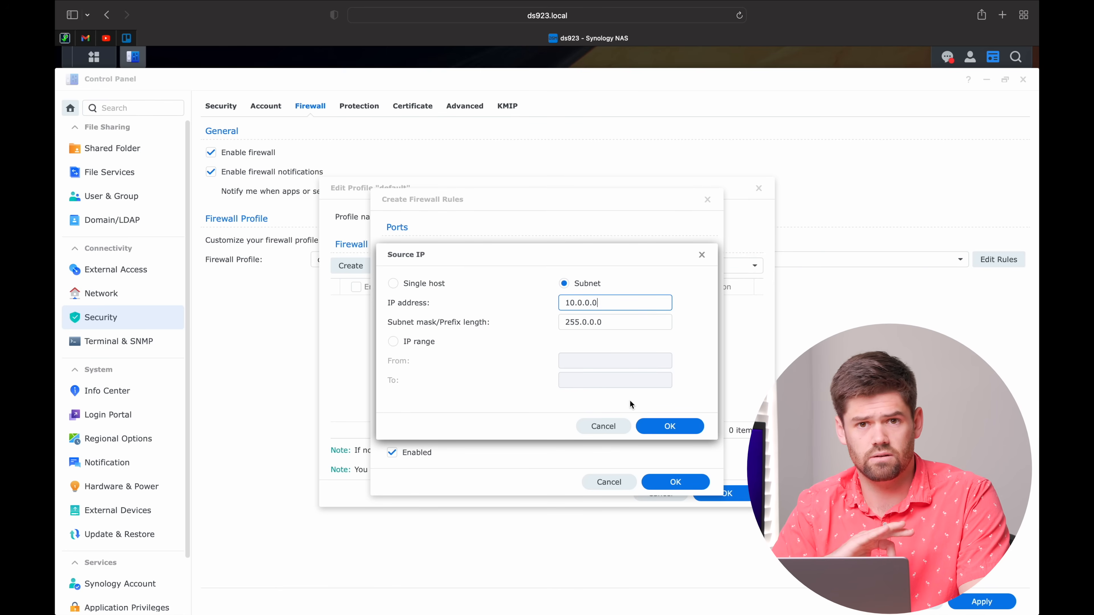
left_click(680, 431)
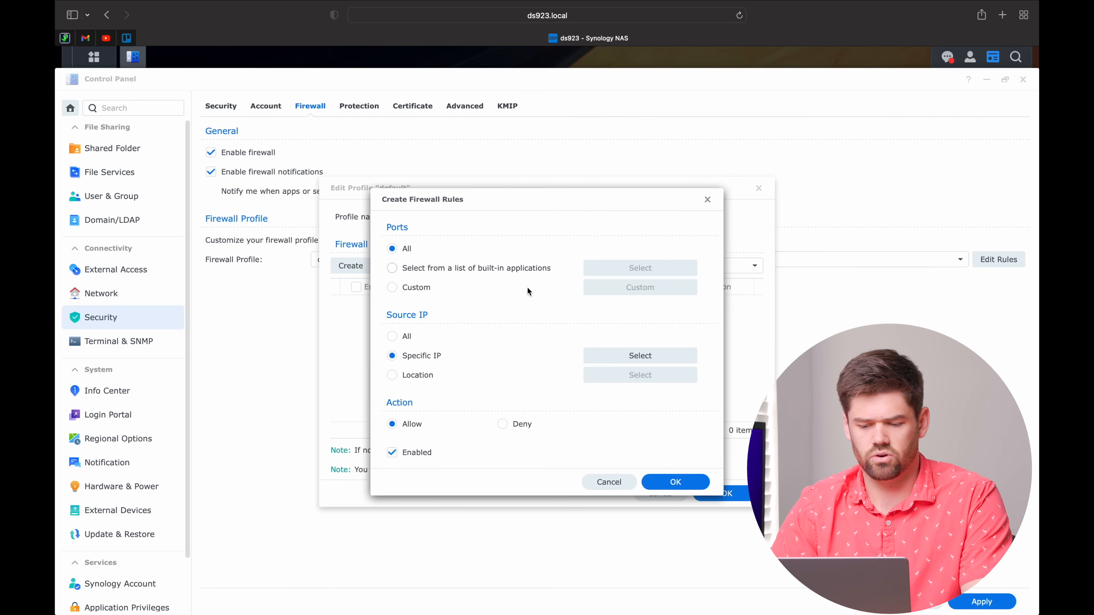
left_click(663, 482)
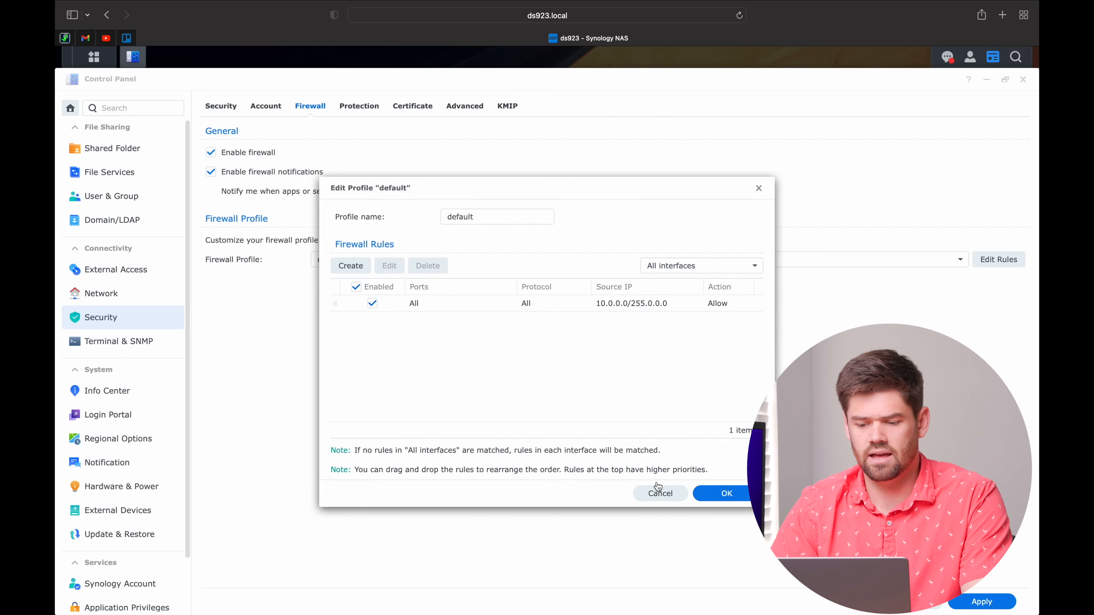
Add an enabled Allow rule for all ports from source subnet 192.168.0.0 with mask 255.255.0.0
left_click(351, 266)
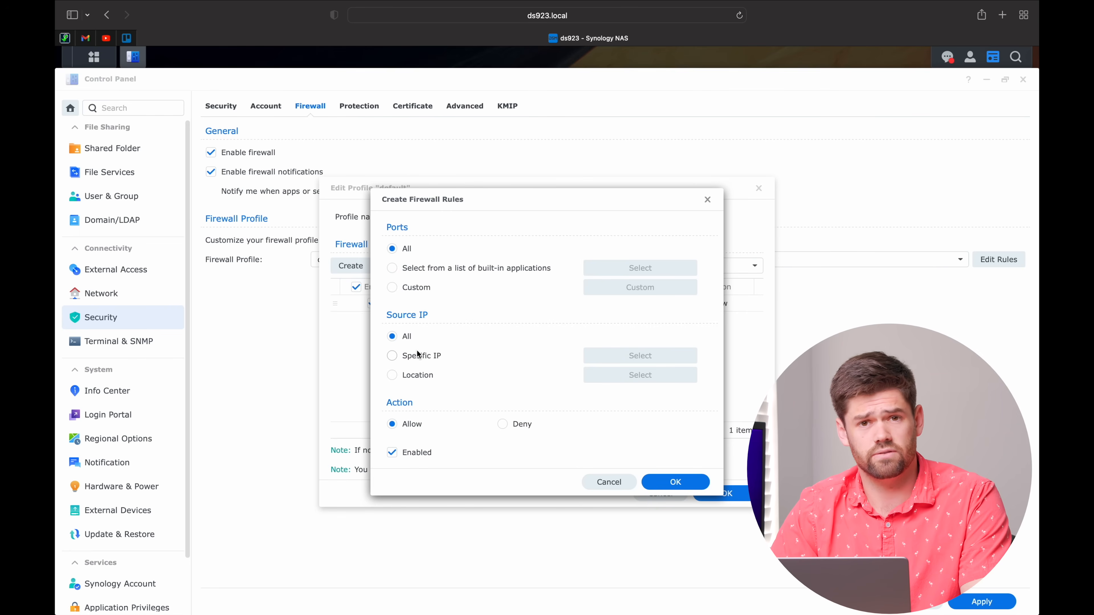
left_click(420, 361)
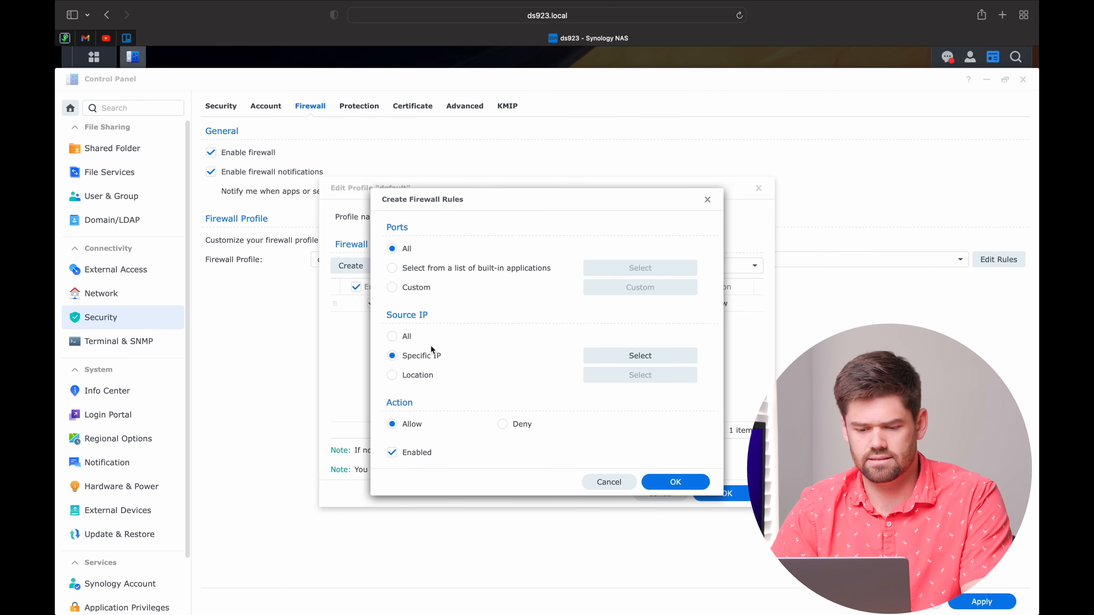
left_click(640, 356)
left_click(592, 285)
left_click(589, 306)
type("192.168.0.0")
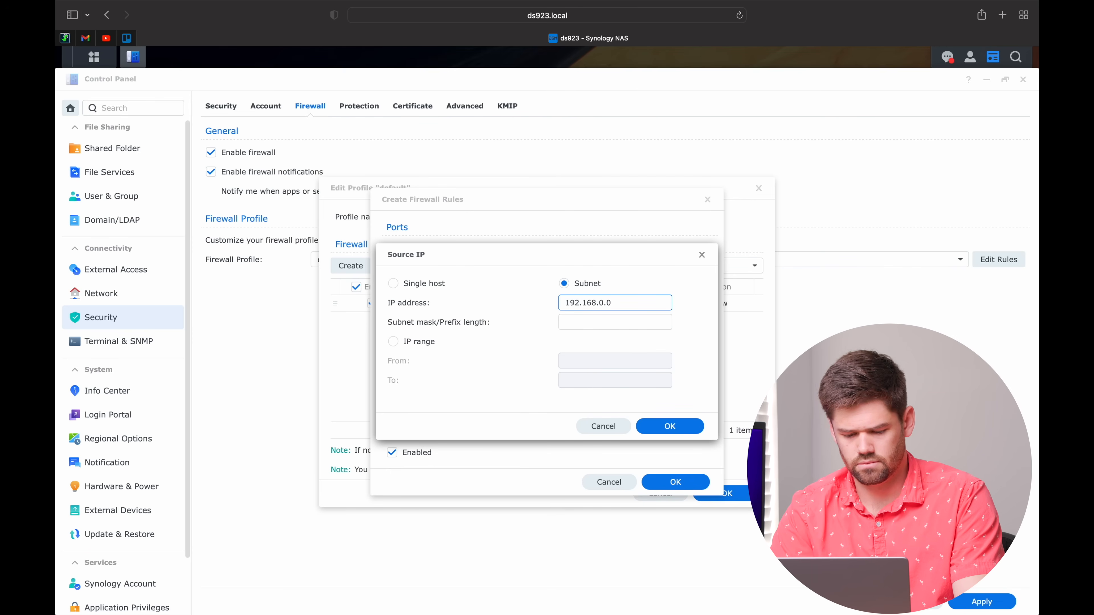
key("Tab")
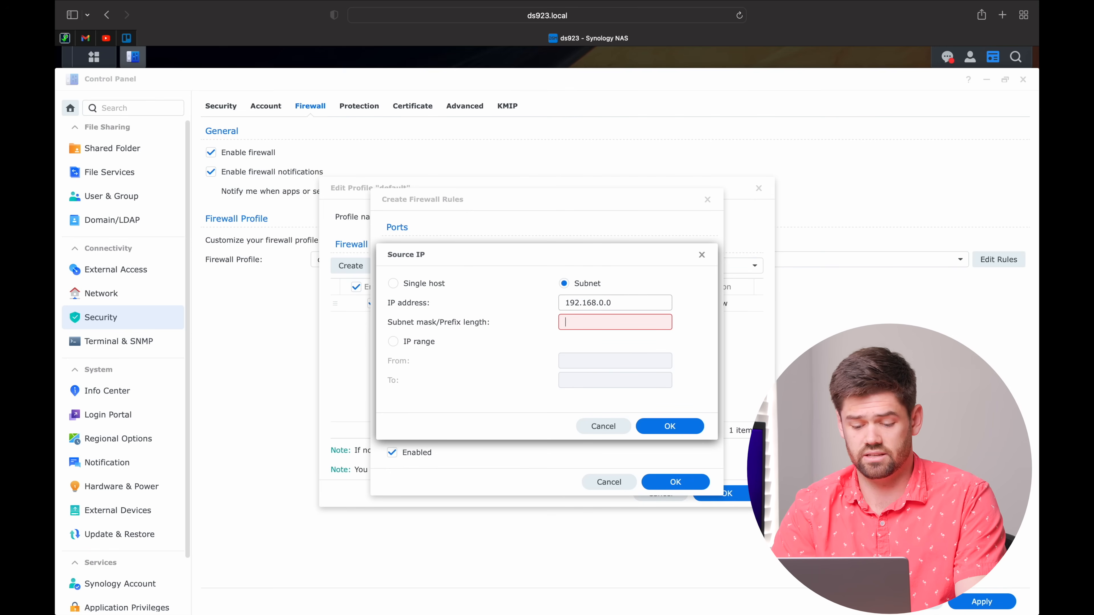
type("255.")
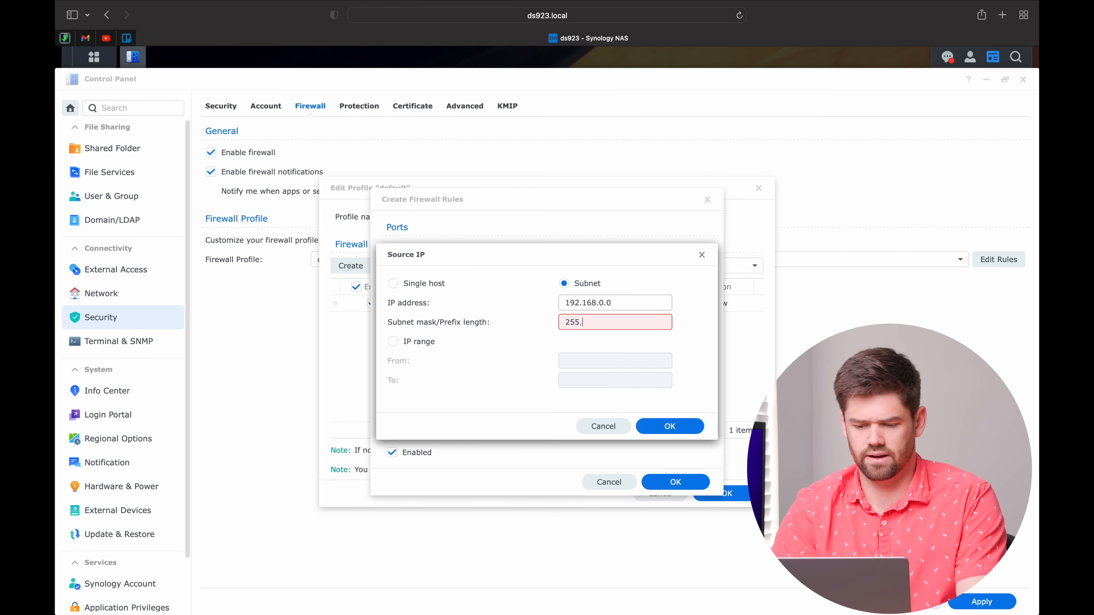
type("255.0.0")
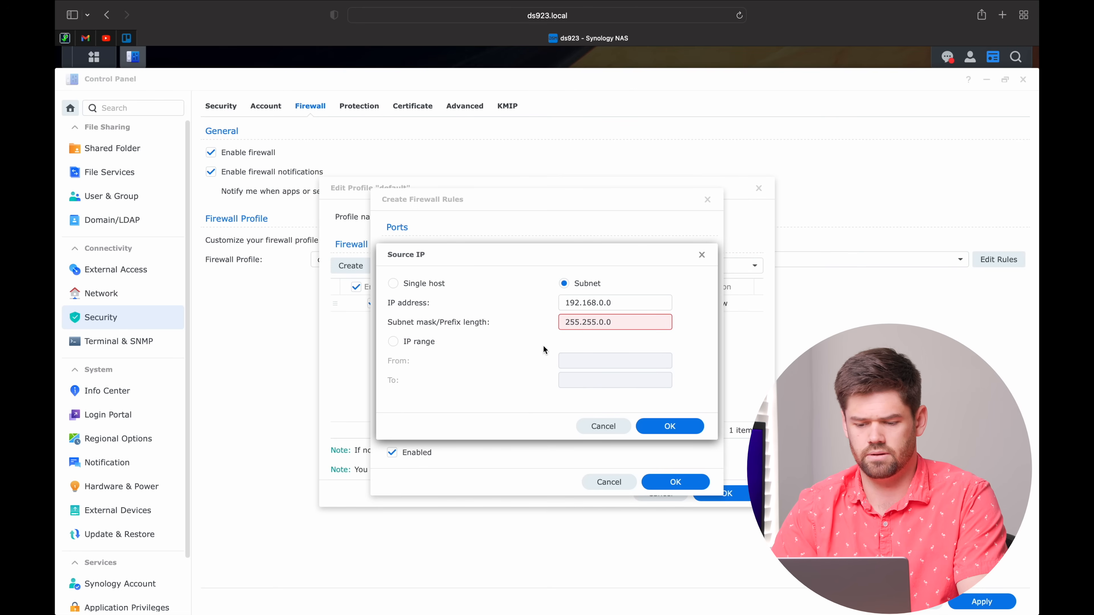
left_click(670, 425)
left_click(671, 481)
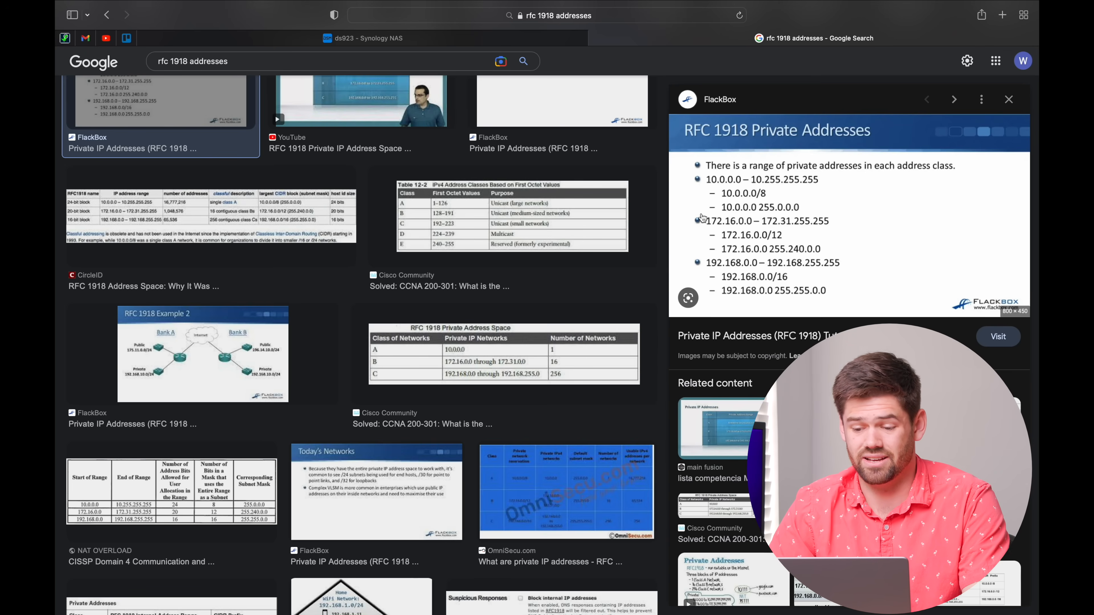
Return to the Synology NAS page and add an Allow rule for all ports from subnet 172.16.0.0 with mask 255.240.0.0
left_click(281, 35)
left_click(351, 266)
left_click(392, 356)
left_click(640, 356)
left_click(564, 283)
type("172.16.0.0")
left_click(631, 319)
type("255.240.0.0")
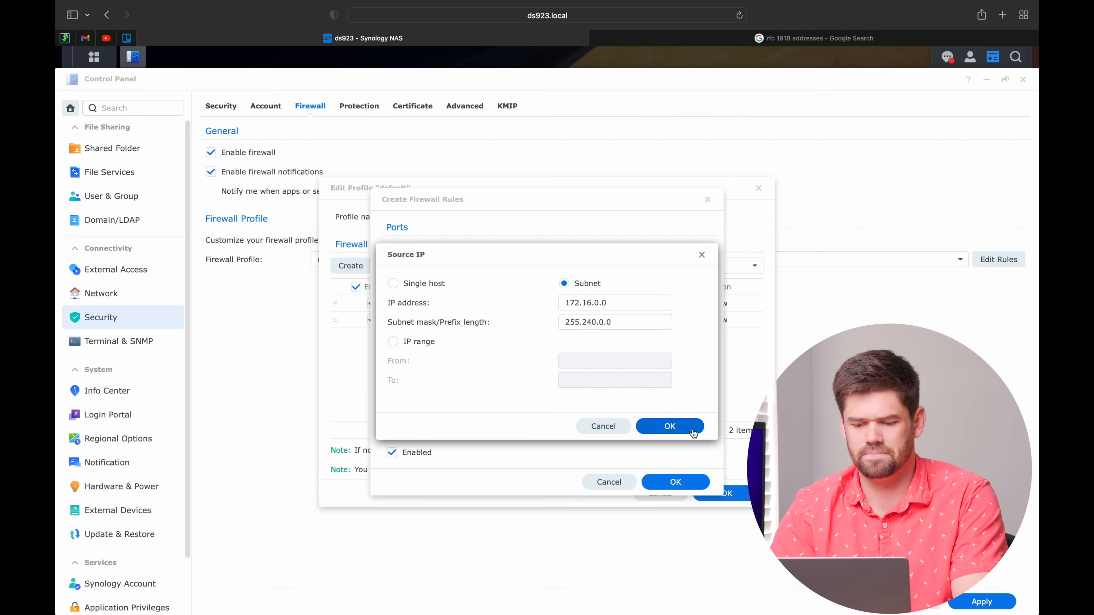
left_click(691, 429)
left_click(697, 480)
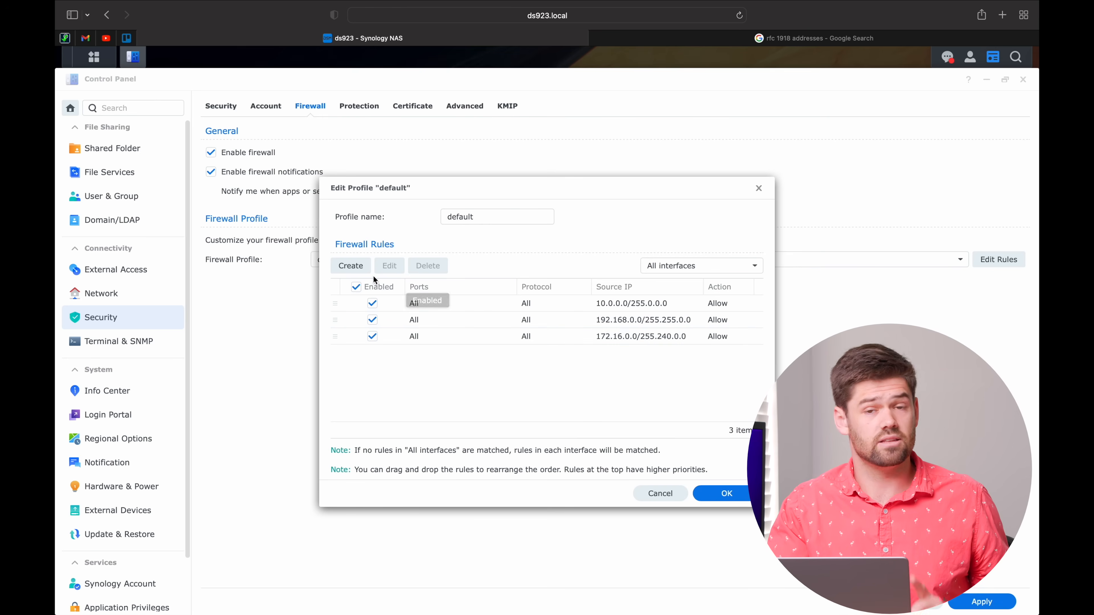
Add a Deny rule covering all ports and all source IPs below the three Allow rules
left_click(359, 268)
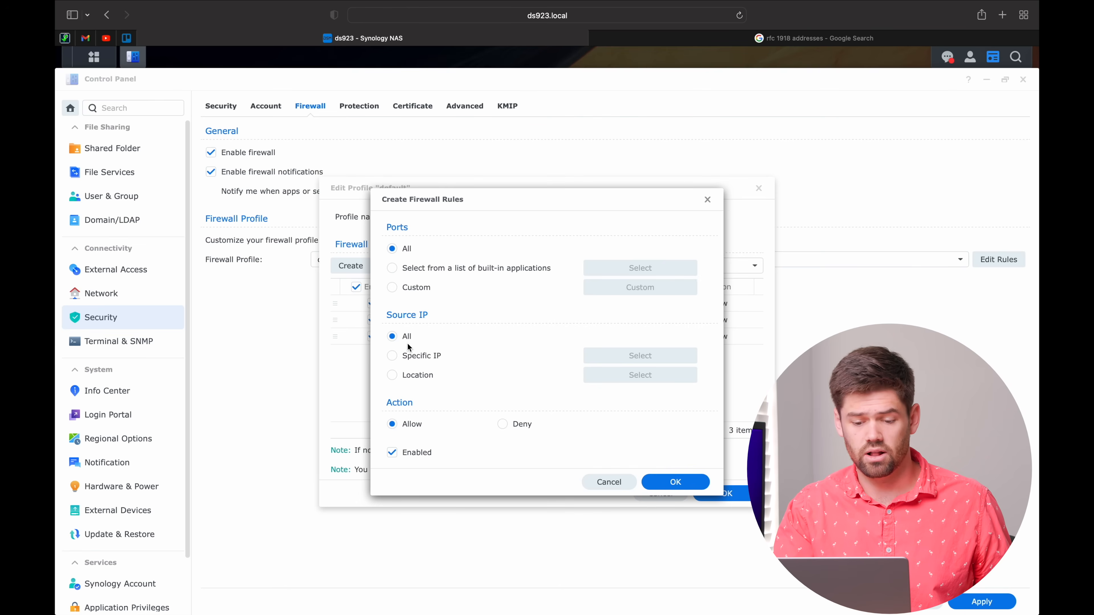
left_click(502, 424)
left_click(674, 482)
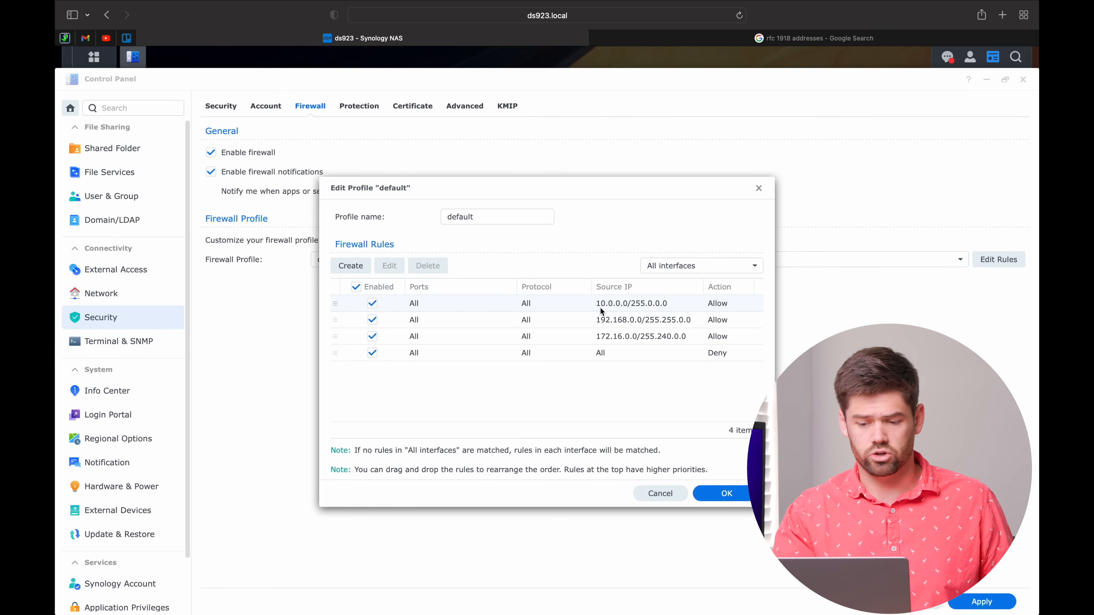
Keep the Deny rule last in the list, save the default profile's rules and apply the firewall settings
left_click(662, 305)
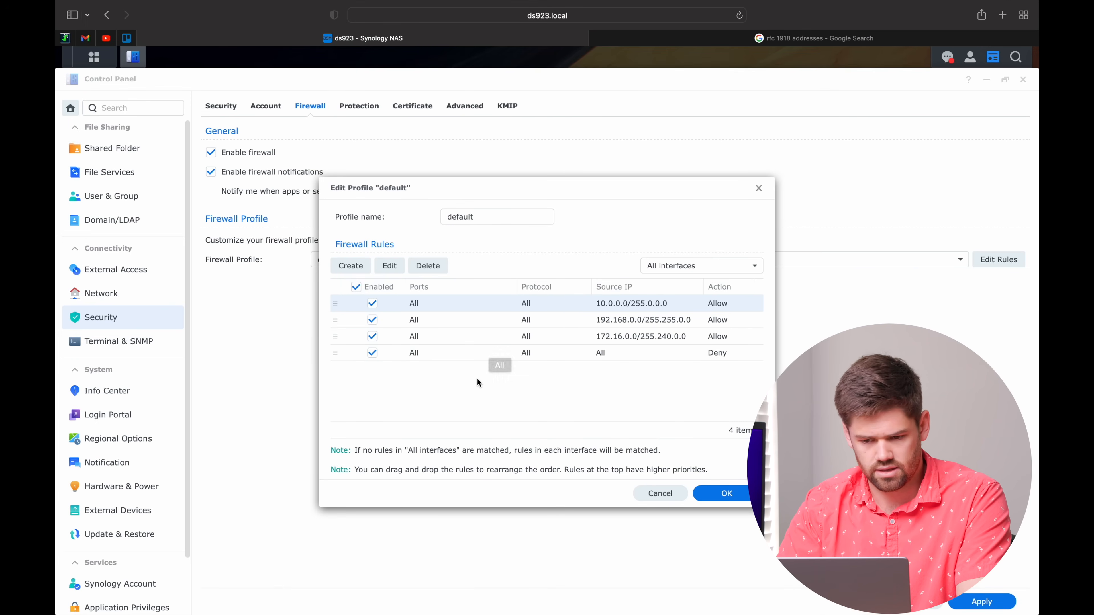
mouse_move(336, 353)
left_mouse_down()
mouse_move(330, 297)
mouse_move(332, 360)
left_mouse_up()
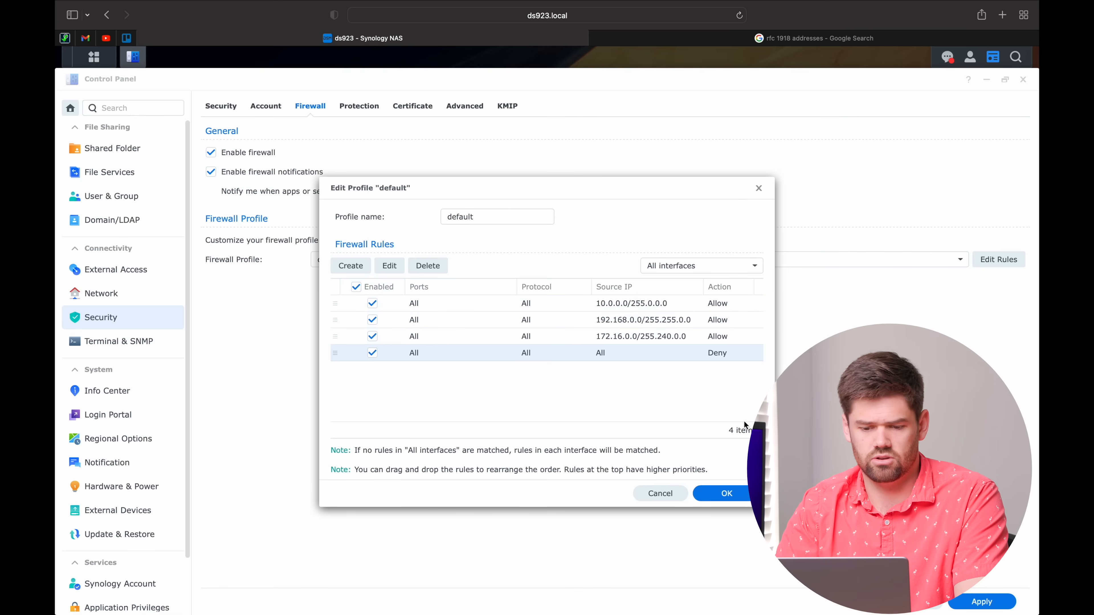
left_click(727, 493)
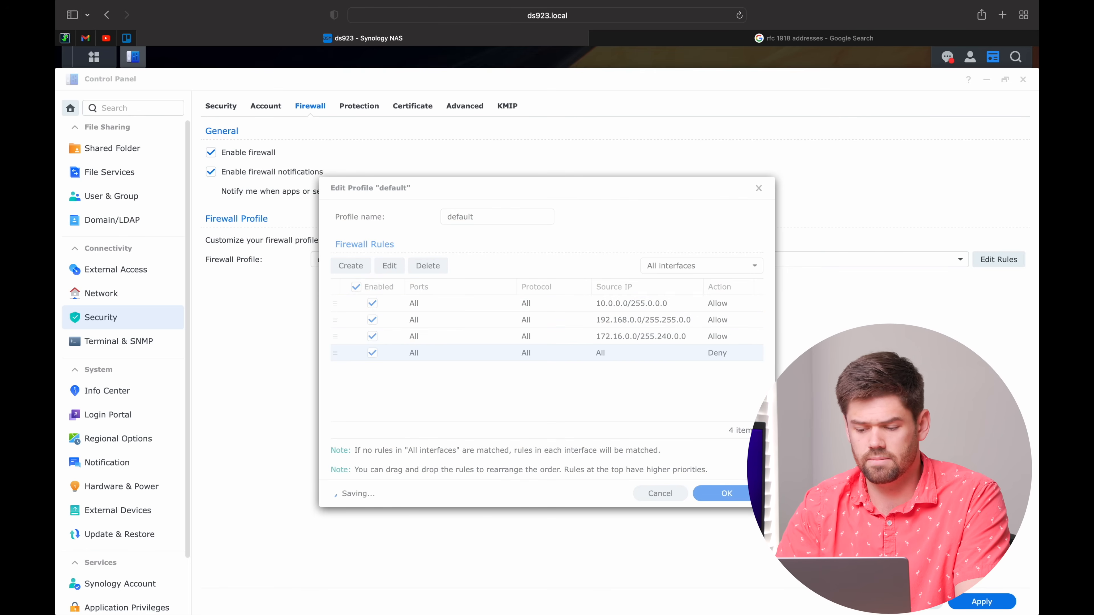
left_click(634, 358)
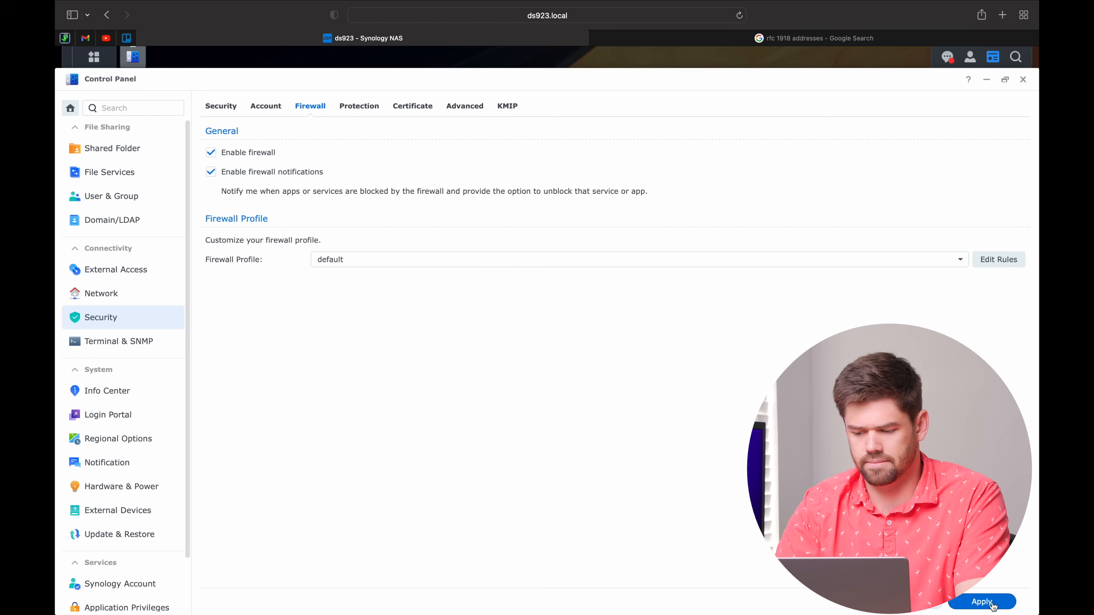
left_click(982, 602)
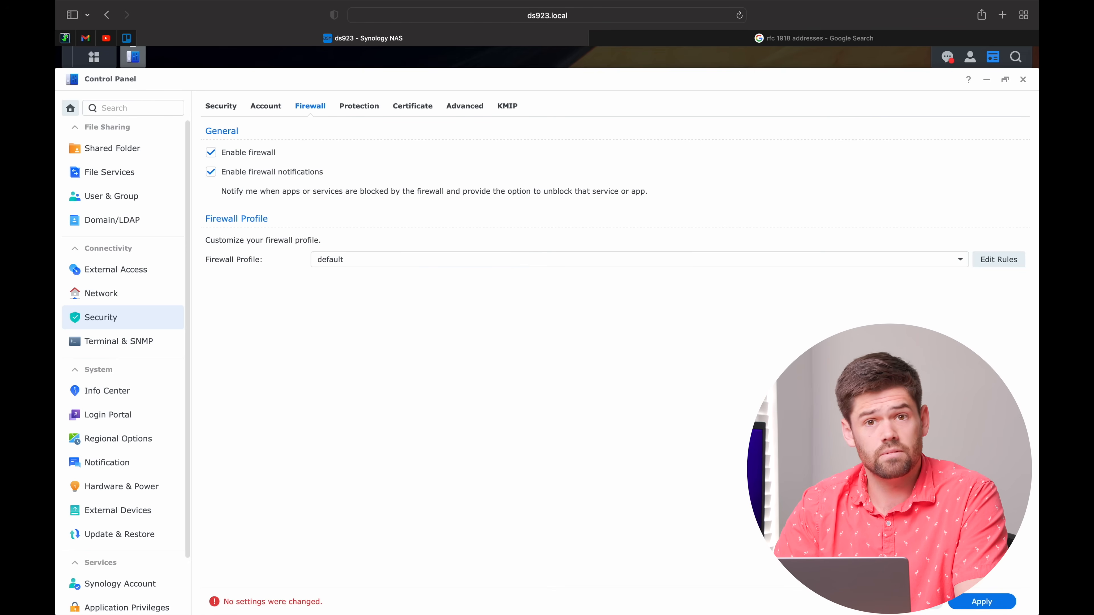
Reopen the default profile's rules and start a new rule for built-in applications, selecting the Management UI entries on ports 5000 and 5001
left_click(999, 260)
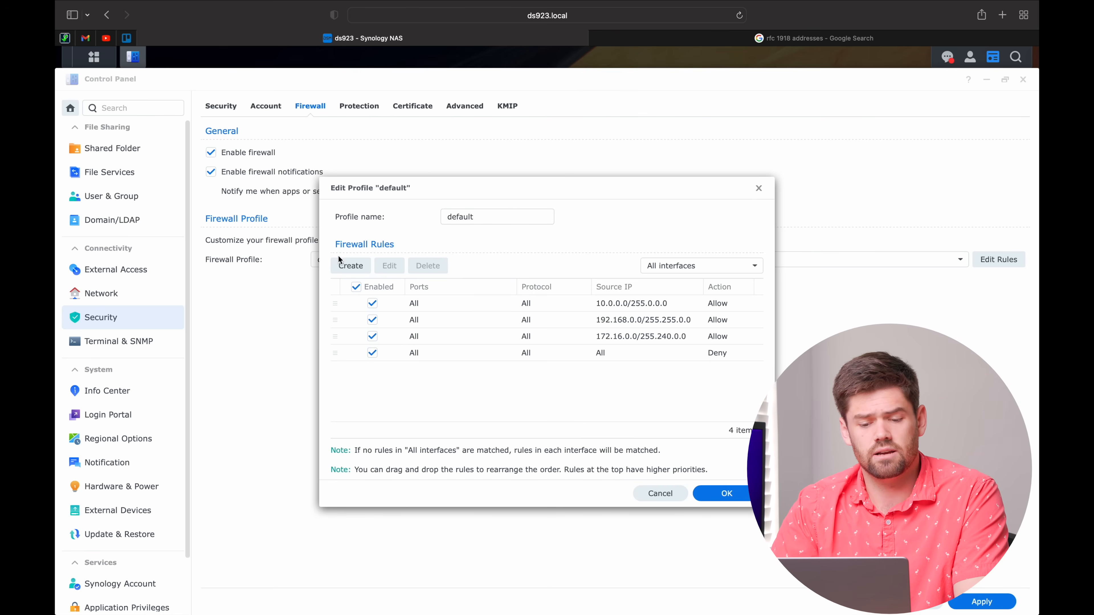
left_click(357, 267)
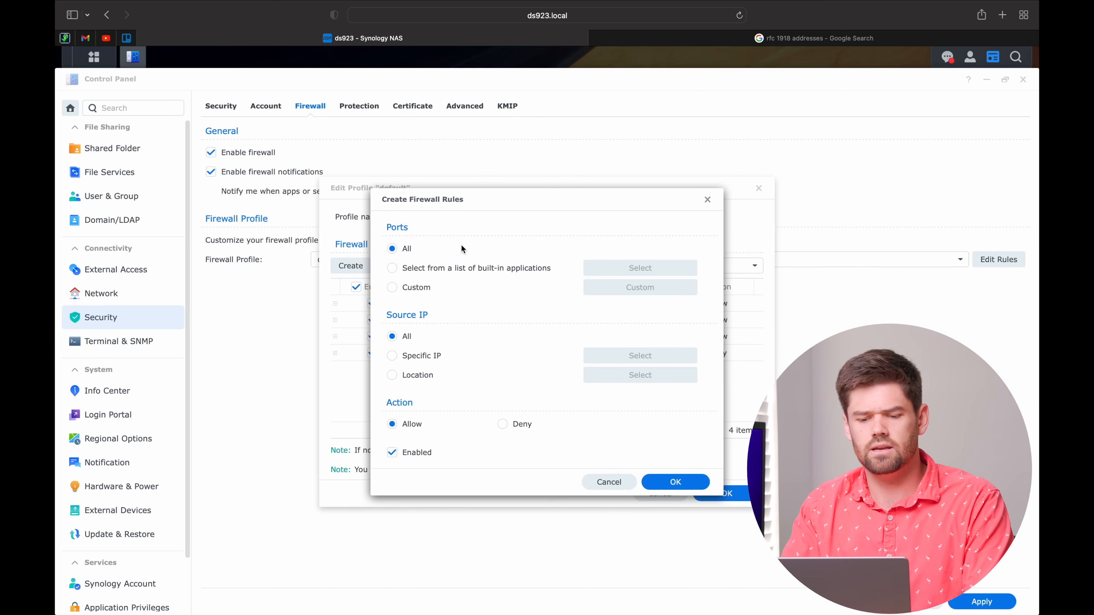
left_click(466, 269)
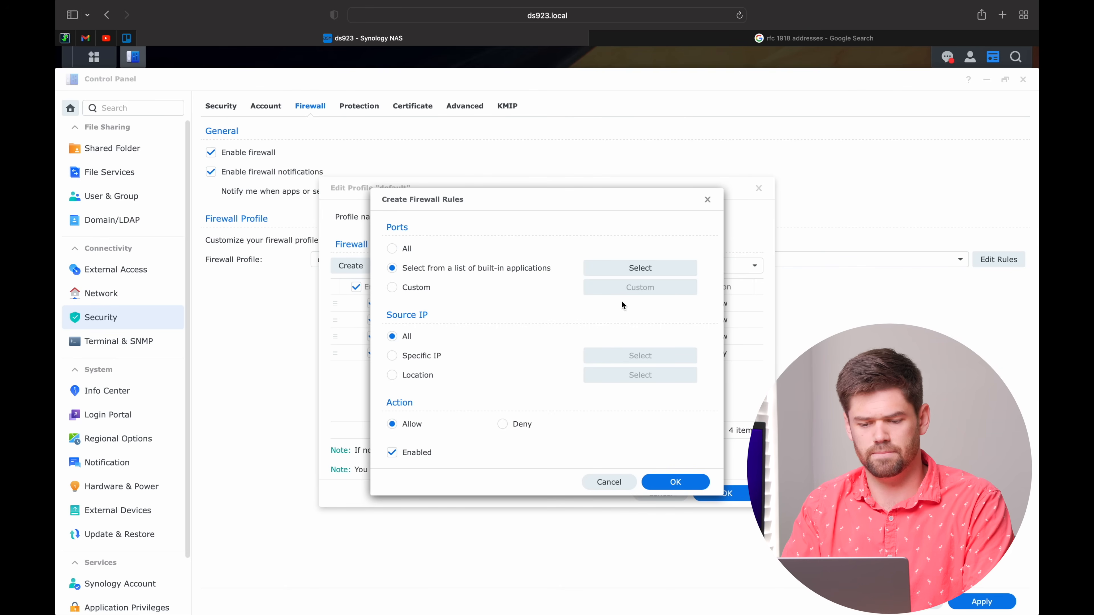
left_click(659, 268)
left_click(671, 334)
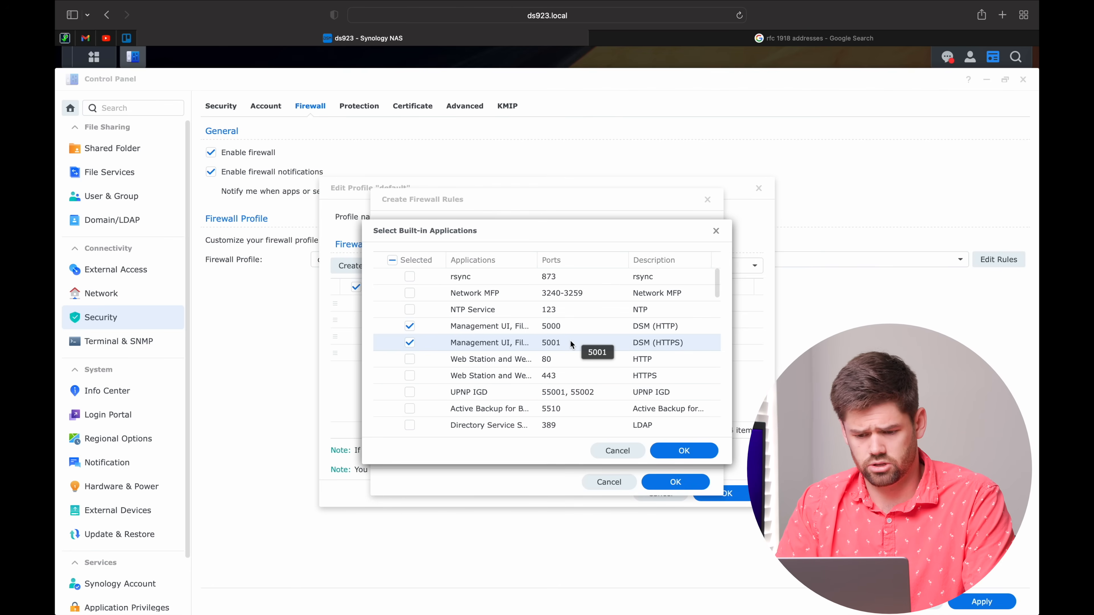
Include Synology Drive Server, port 6690, in the new rule's built-in applications
scroll(570, 341, "down", 8)
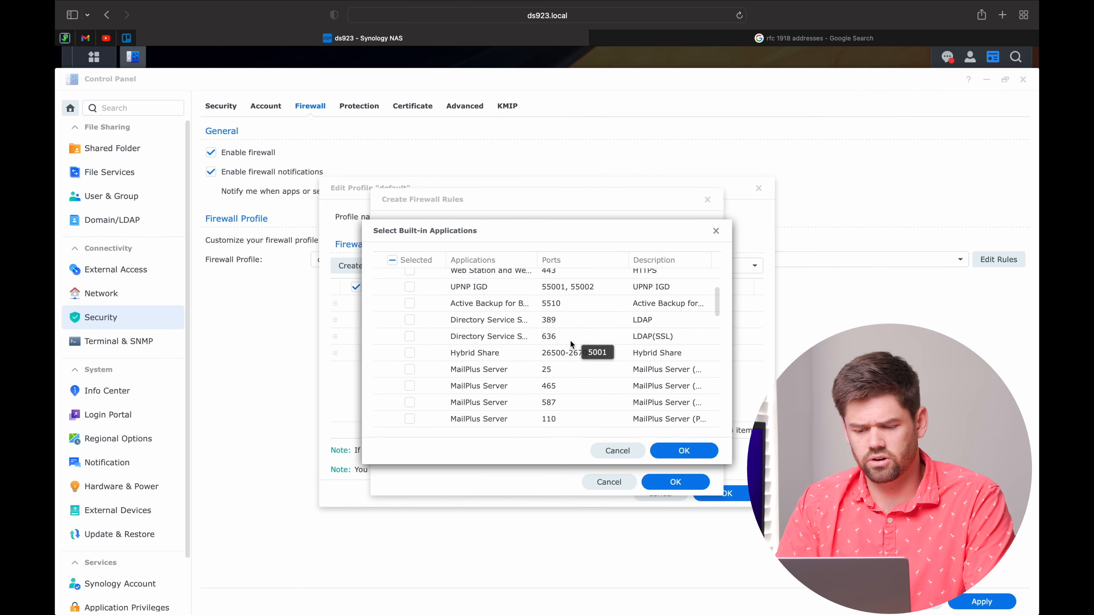
scroll(570, 341, "down", 10)
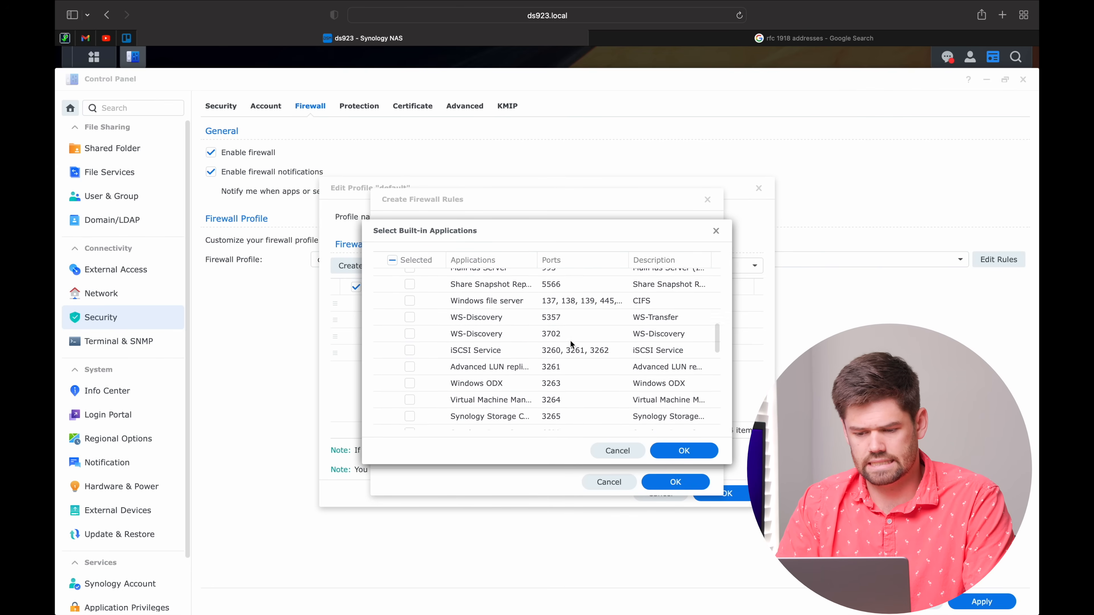
scroll(570, 344, "down", 3)
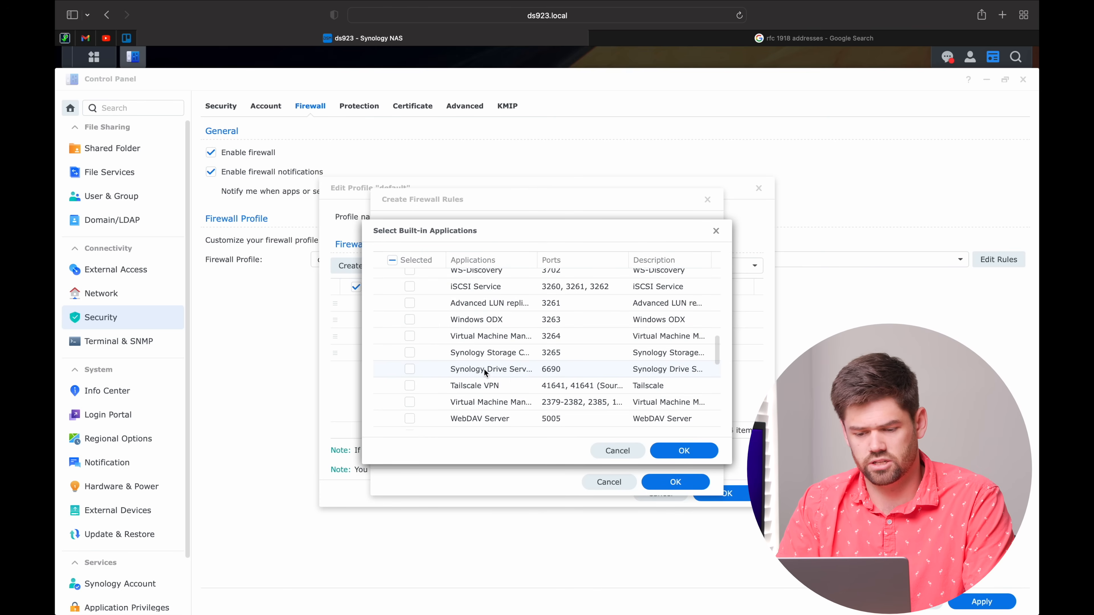
left_click(410, 369)
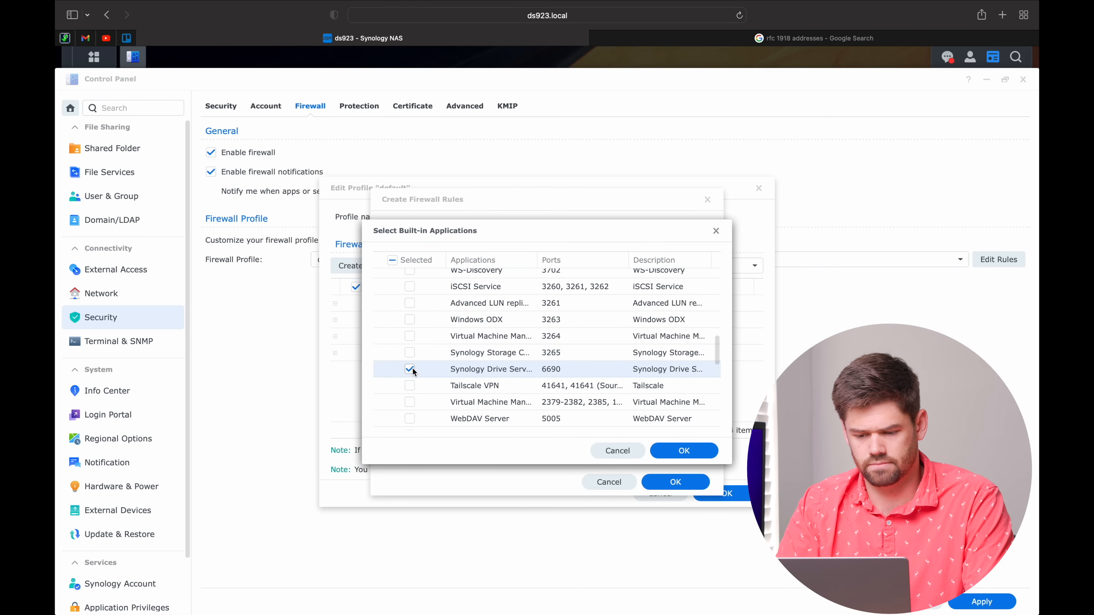
scroll(627, 331, "up", 5)
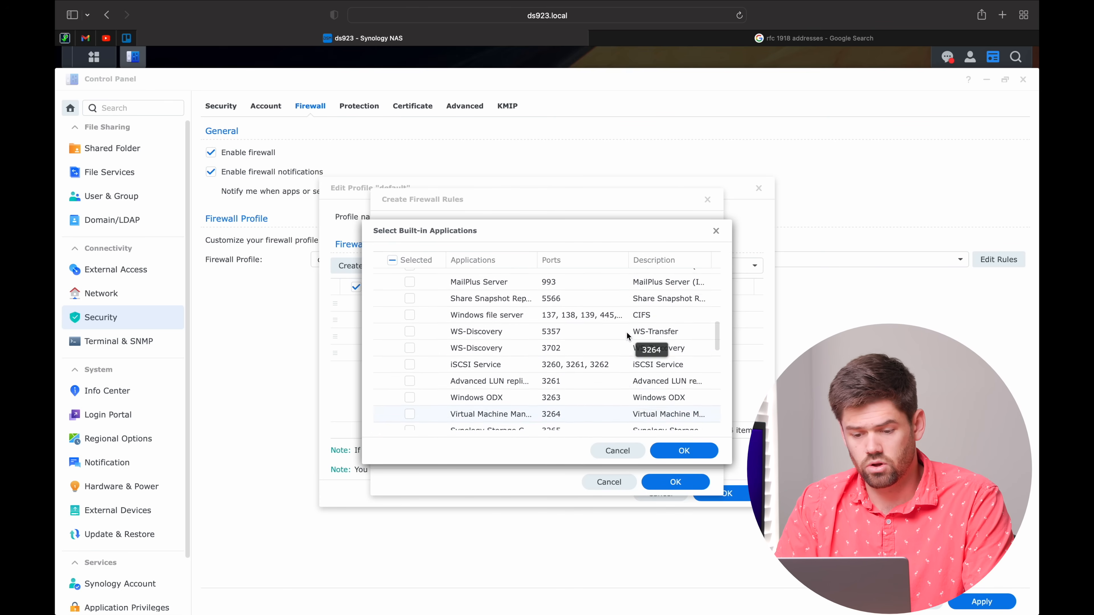
Review the remaining built-in applications and confirm the selection with Synology Drive Server, port 6690, included
scroll(627, 332, "up", 3)
scroll(627, 332, "down", 5)
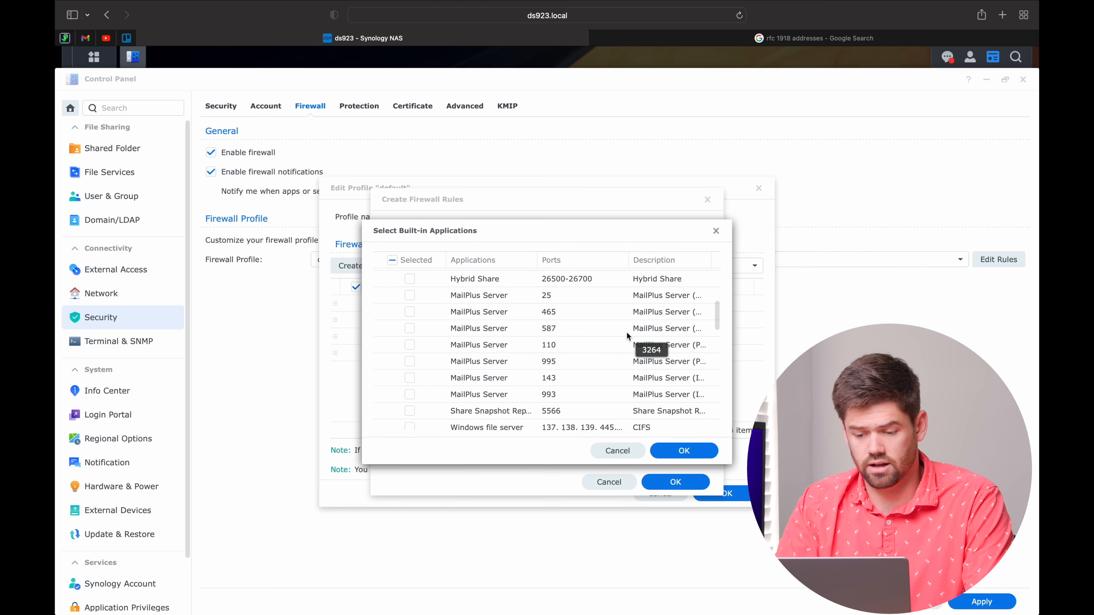
scroll(636, 387, "down", 4)
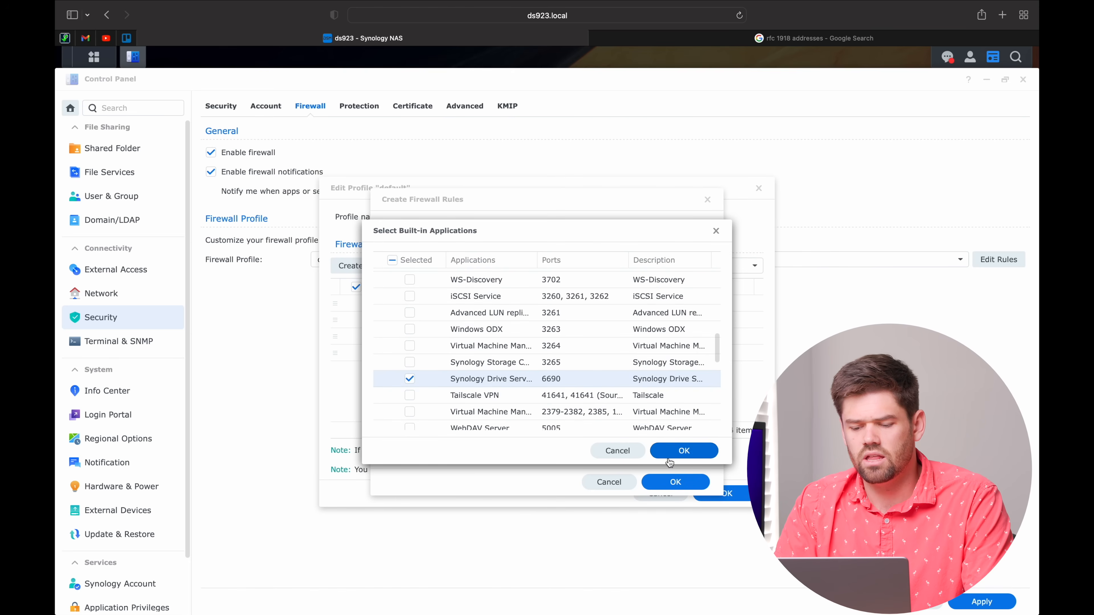
left_click(681, 450)
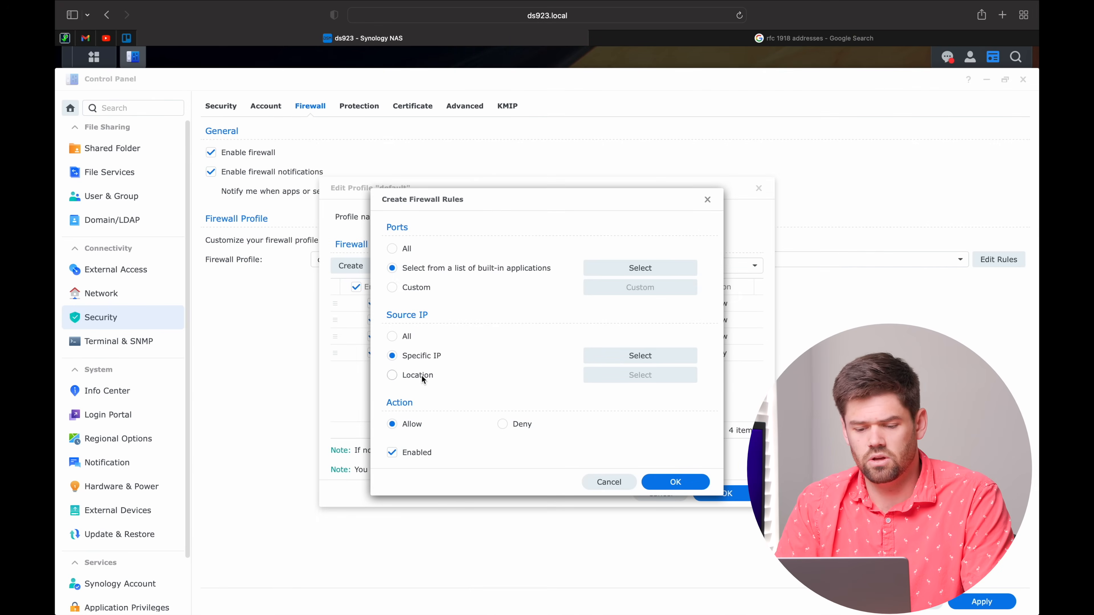
Restrict the new rule's source by location, searching for "united" and leaving only United States of America (USA) selected
left_click(420, 375)
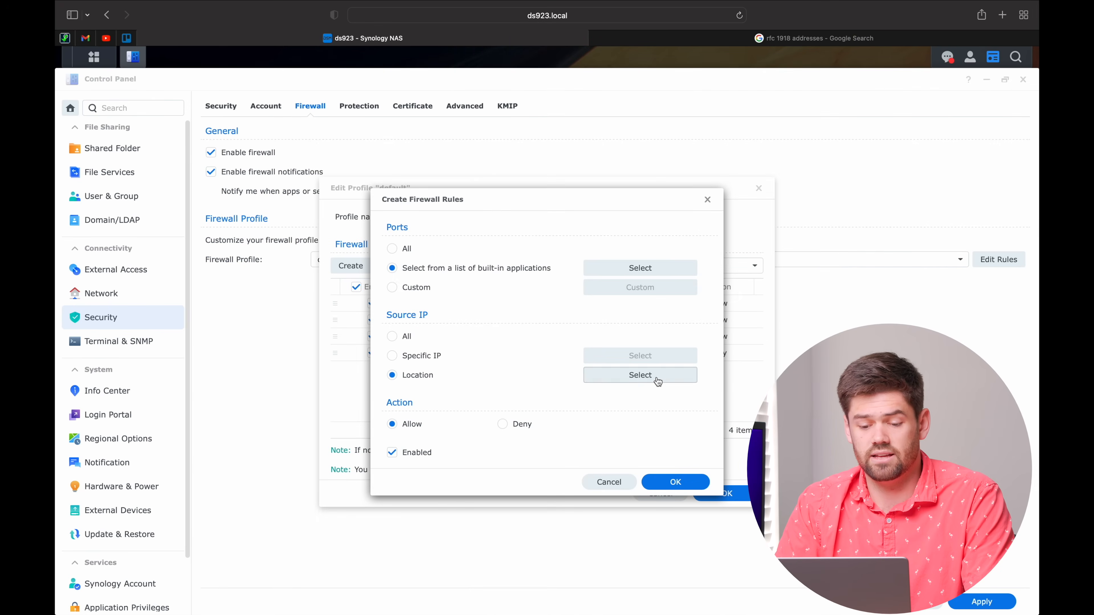
left_click(641, 376)
left_click(654, 261)
type("united")
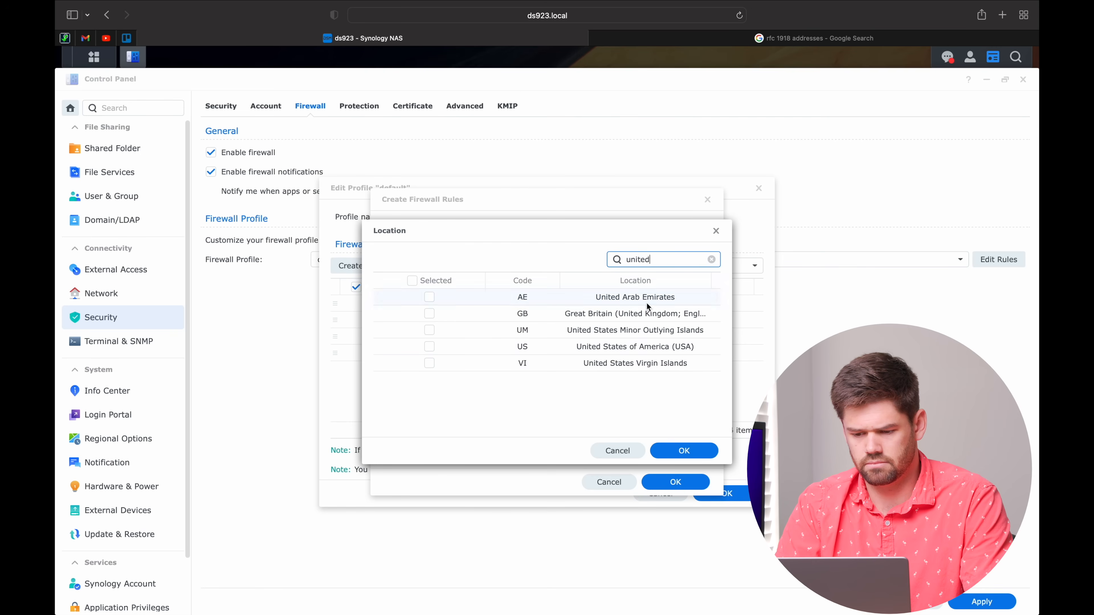
left_click(430, 331)
left_click(430, 347)
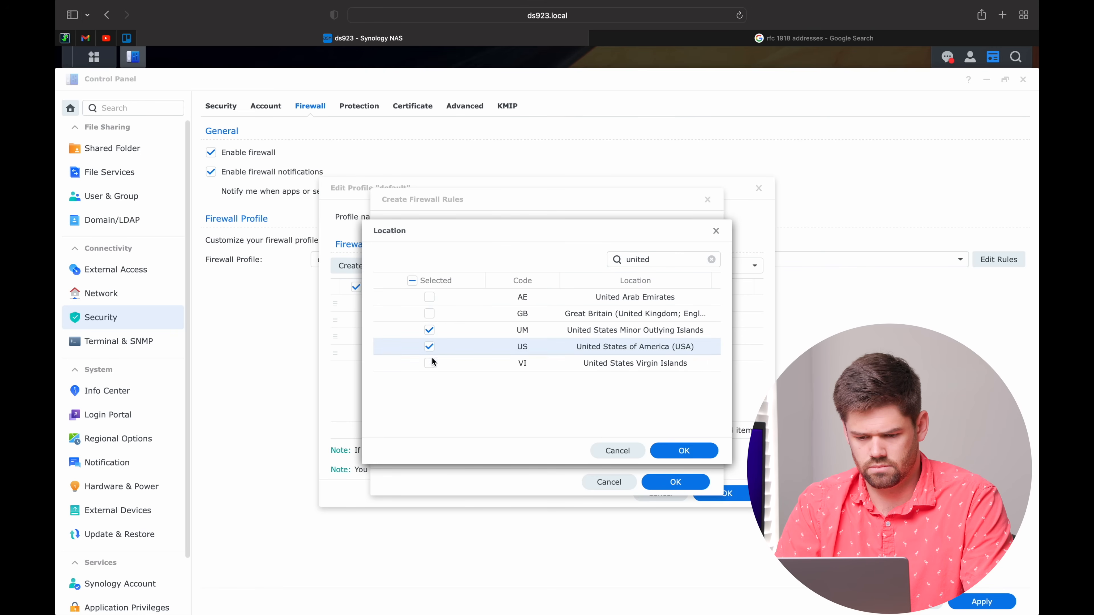
left_click(430, 363)
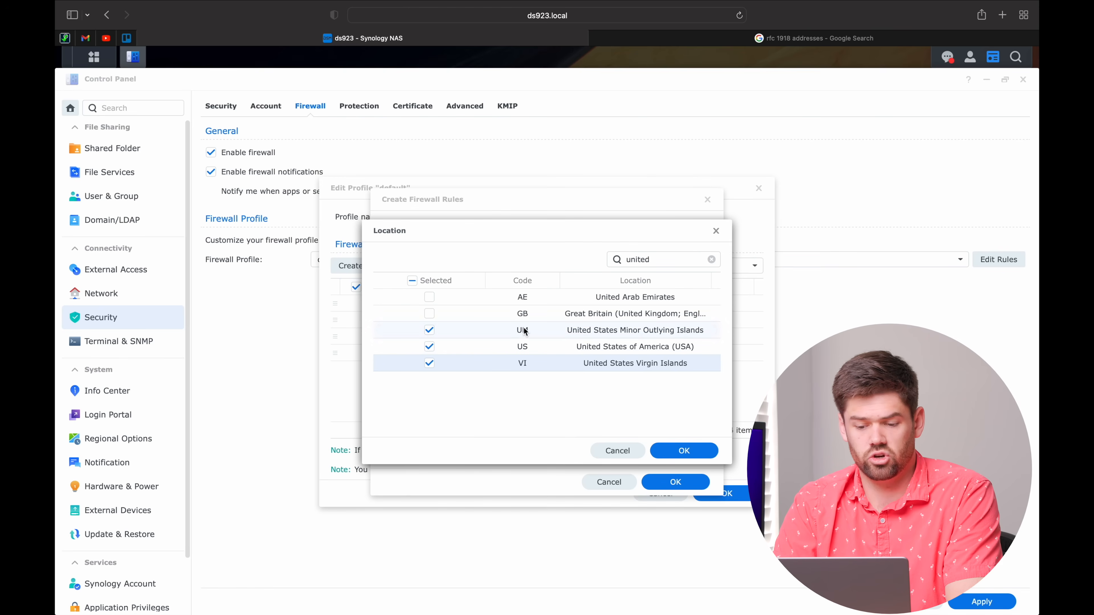
left_click(430, 366)
left_click(430, 330)
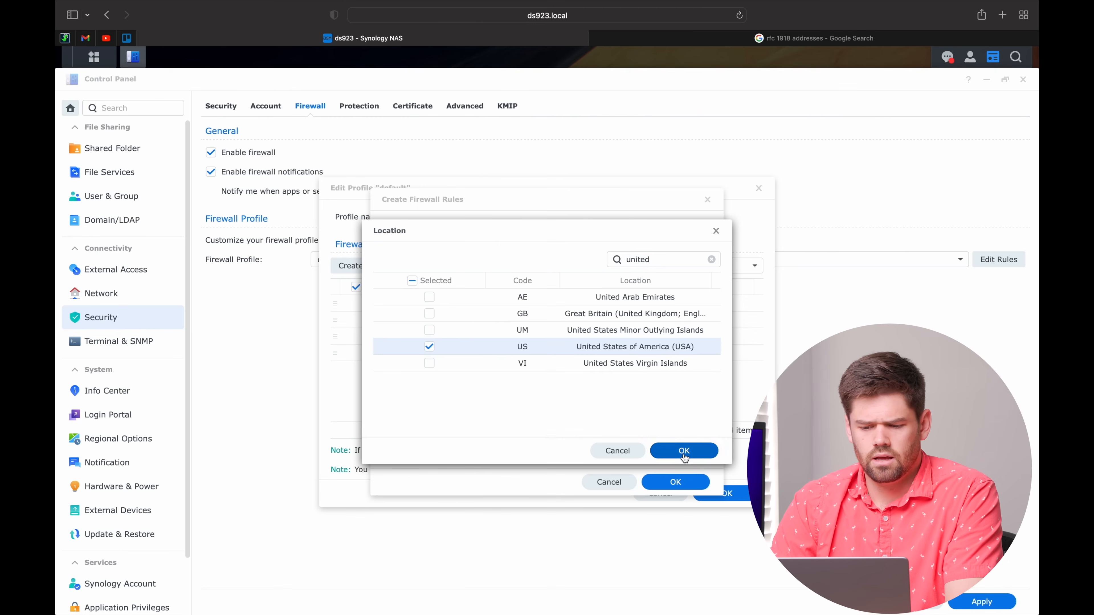
left_click(682, 453)
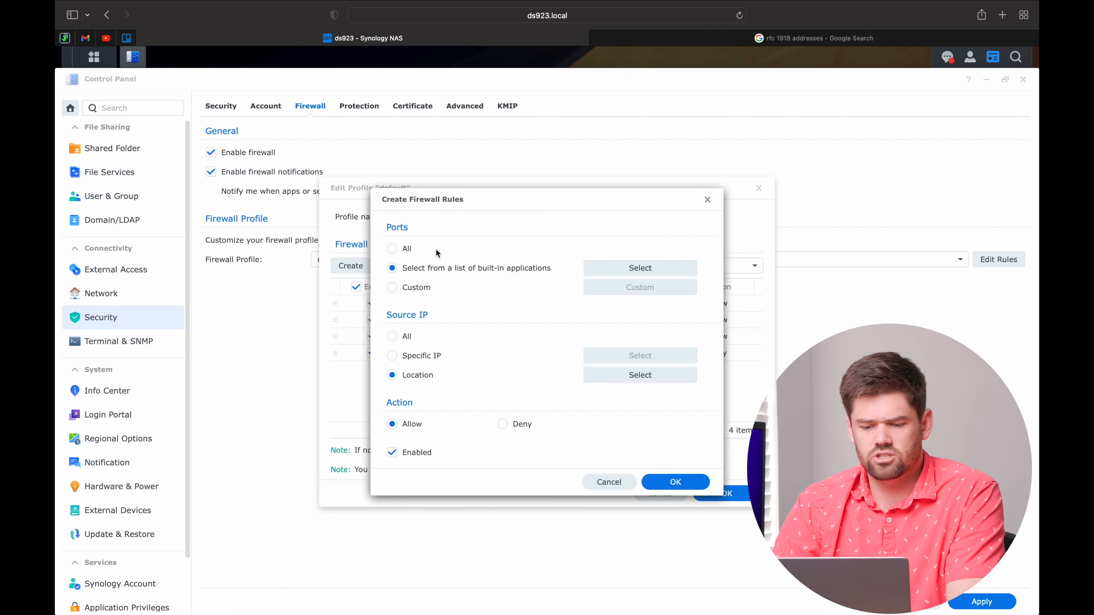
Recheck the new rule's built-in applications, keep the selection, and create the rule as an enabled Allow rule
left_click(666, 271)
scroll(506, 336, "down", 3)
scroll(506, 338, "down", 10)
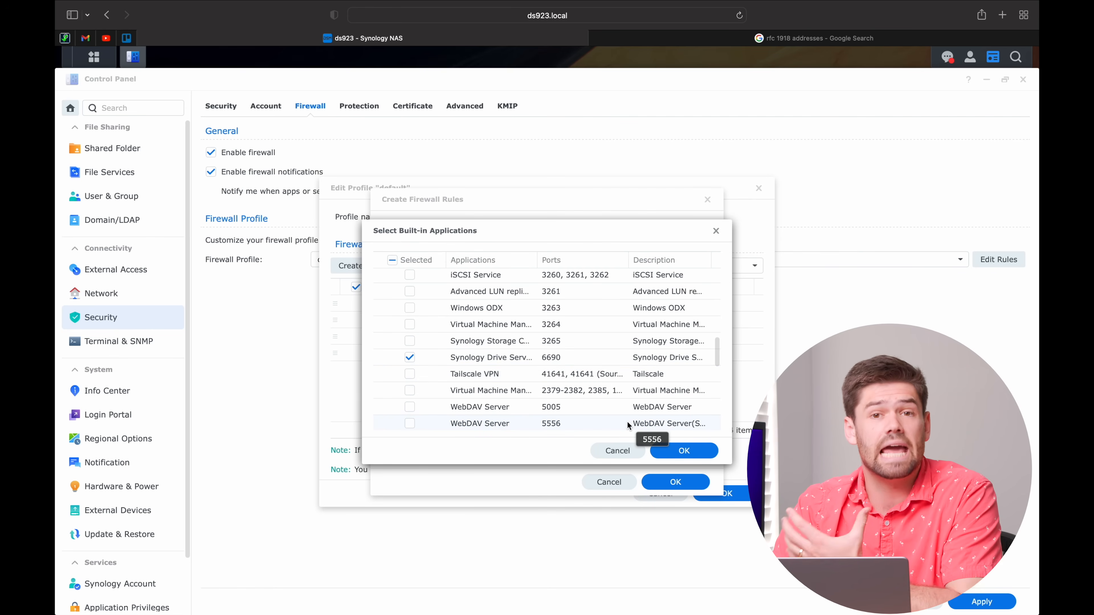
scroll(628, 426, "down", 1)
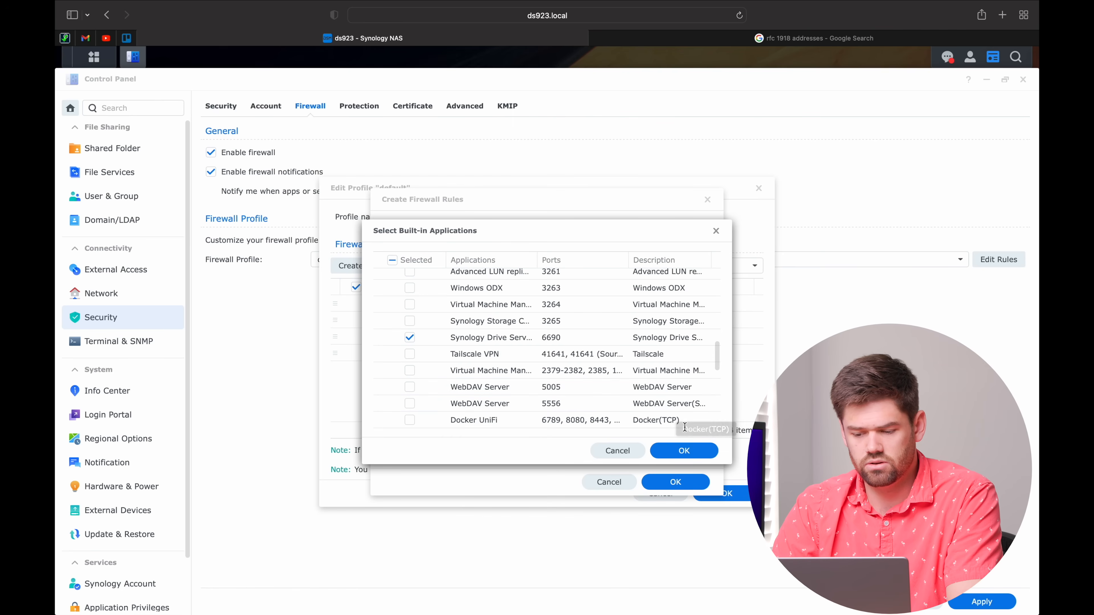
left_click(697, 453)
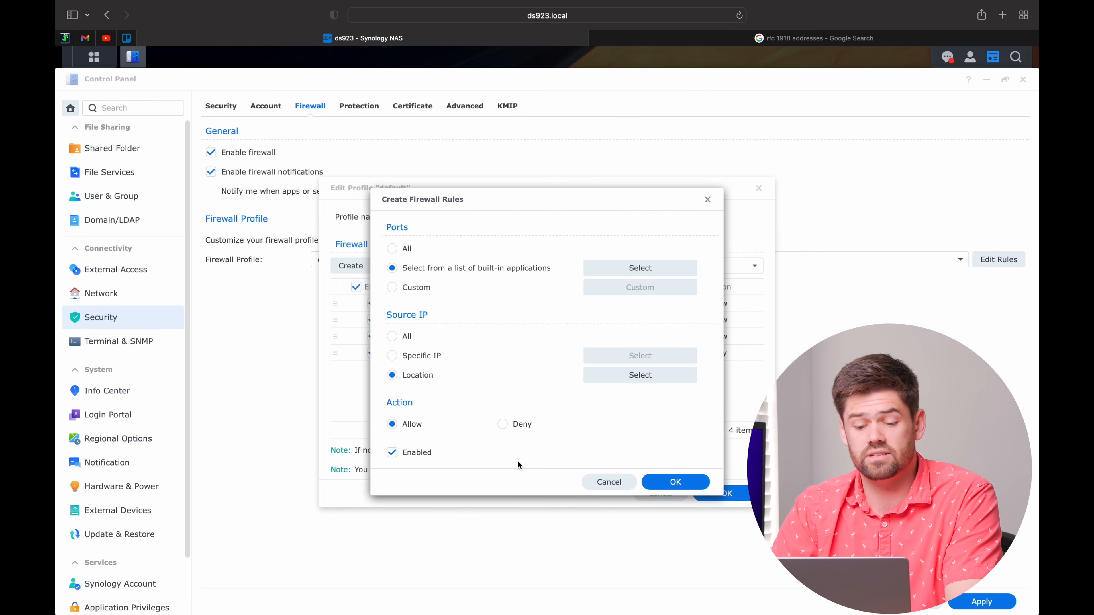
left_click(700, 483)
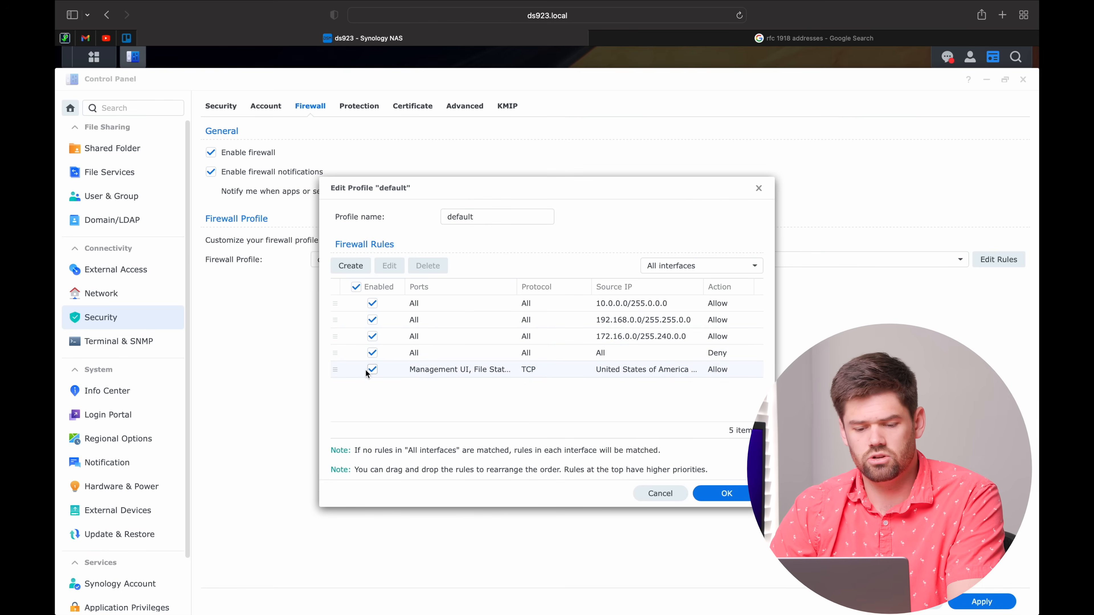
Move the United States Allow rule above the Deny rule and save the default profile's rules
left_click_drag(338, 371, 339, 368)
left_click_drag(336, 354, 335, 351)
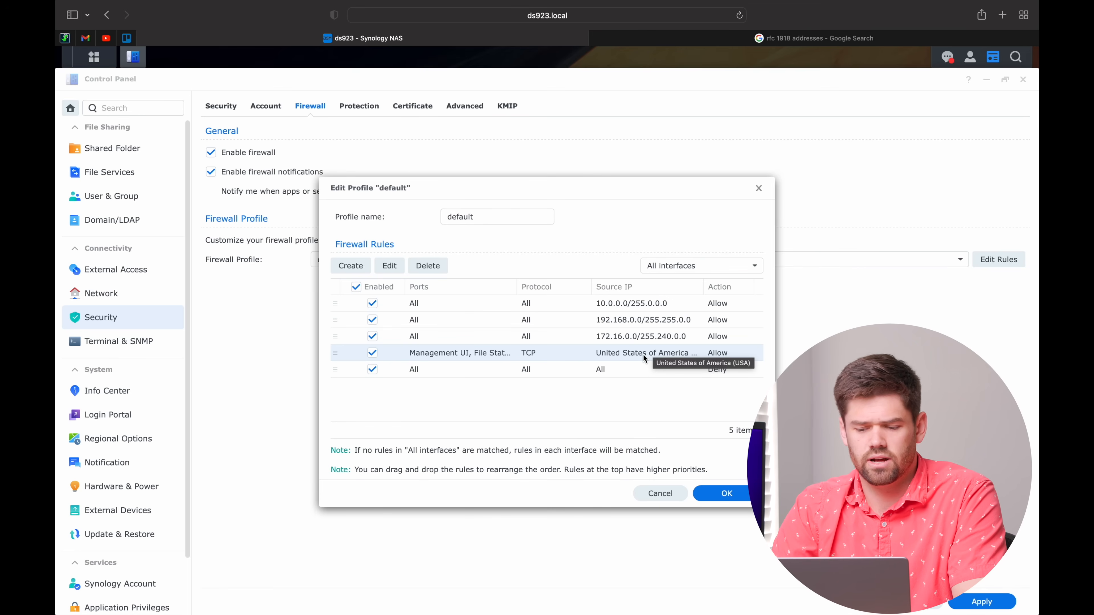
left_click(724, 494)
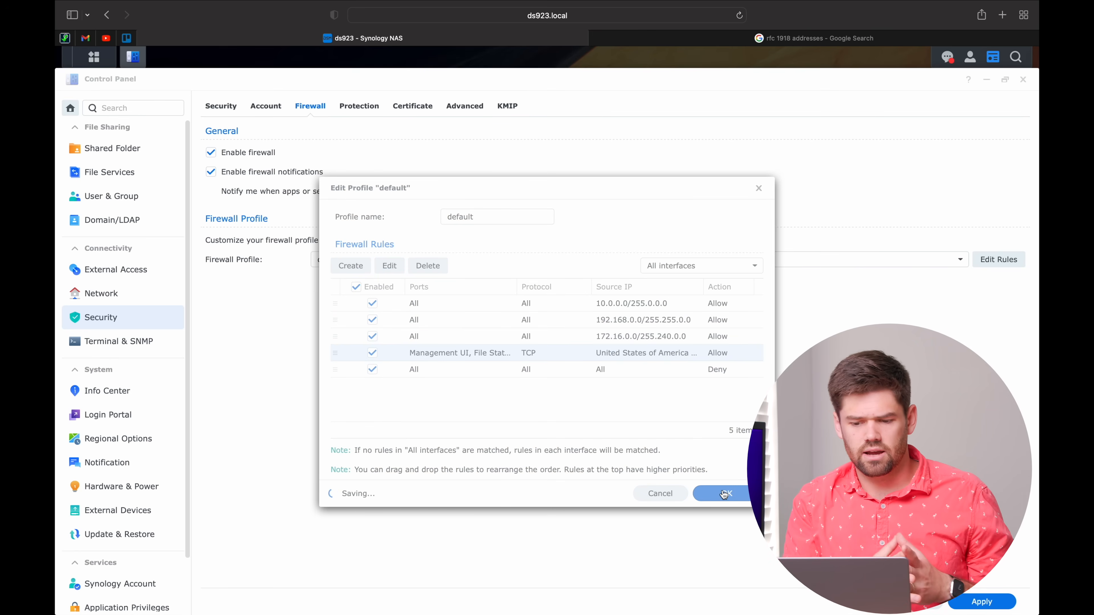
left_click(648, 359)
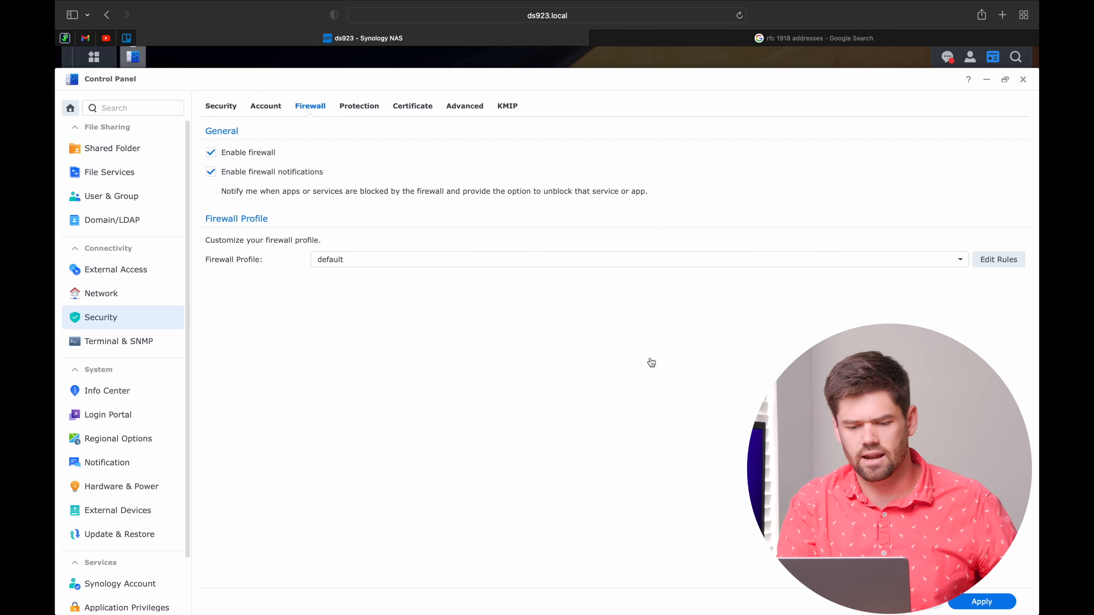